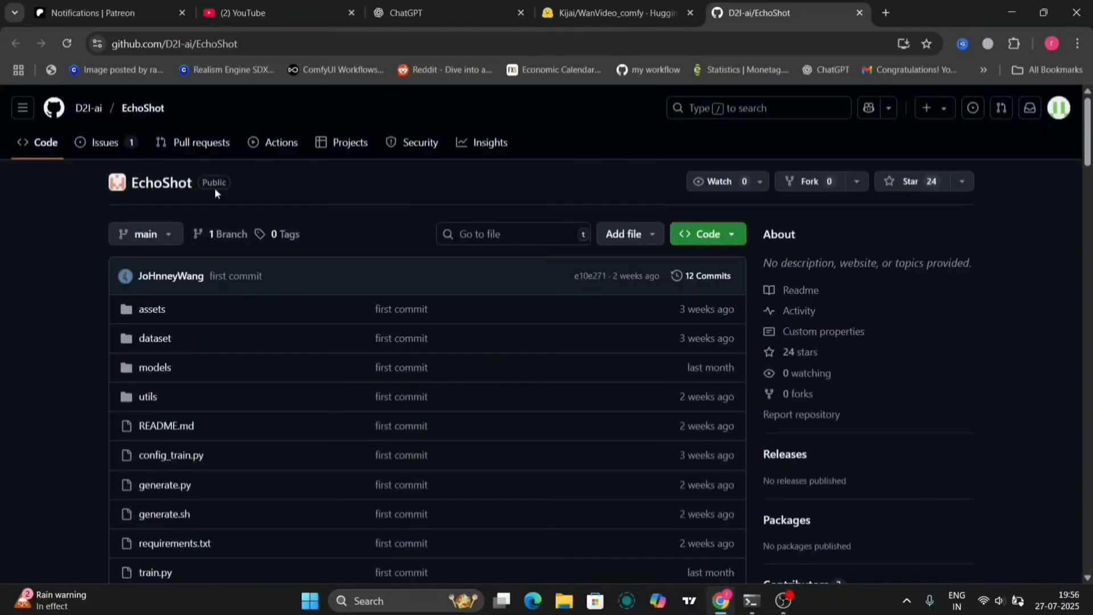
# Scroll the EchoShot README and highlight the intro sentence describing what EchoShot does
pyautogui.scroll(-8, 408, 377)
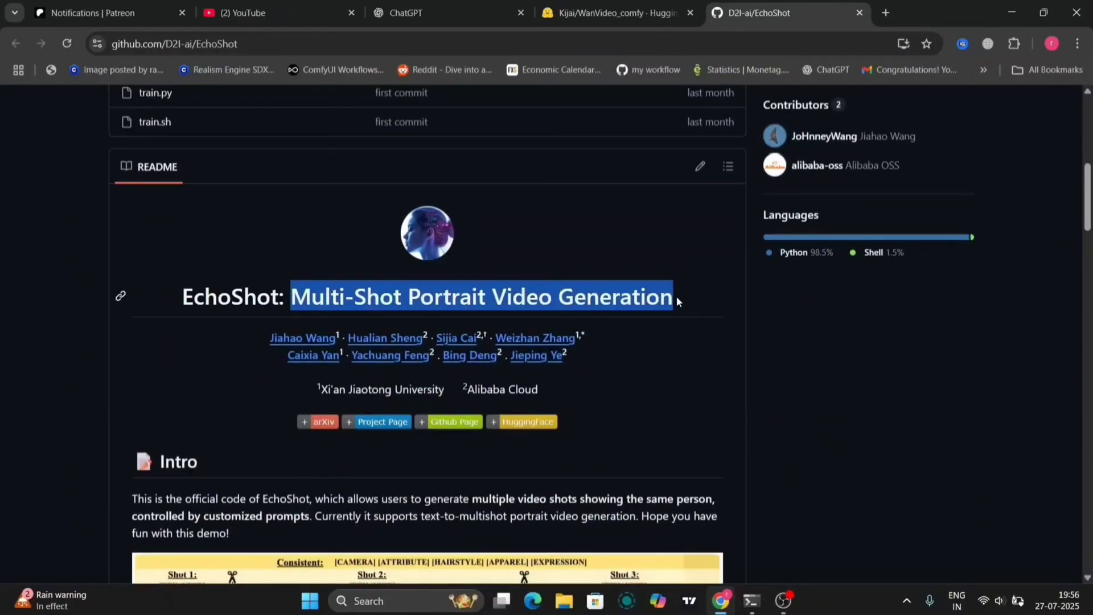
pyautogui.scroll(-6, 607, 419)
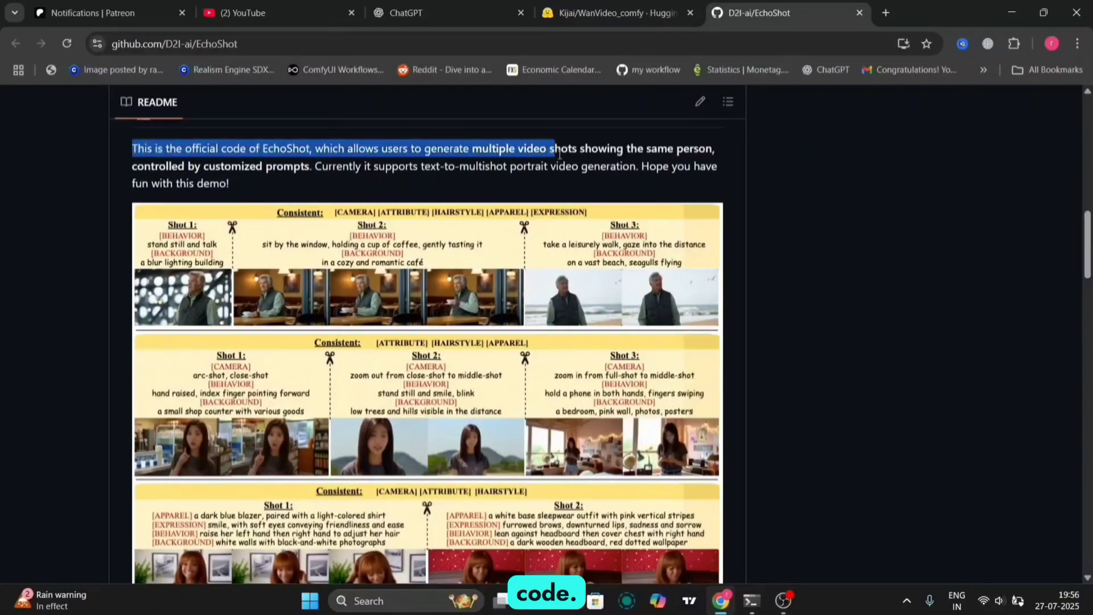
pyautogui.moveTo(567, 161); pyautogui.dragTo(669, 161)
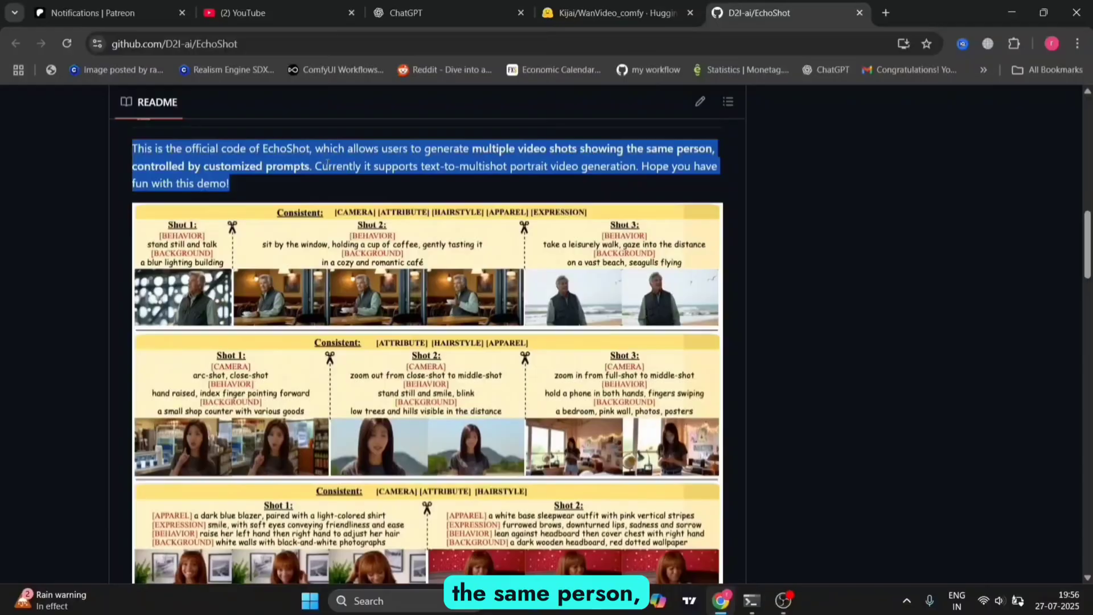
# Scroll further down the README to the Citation section
pyautogui.scroll(-20, 369, 301)
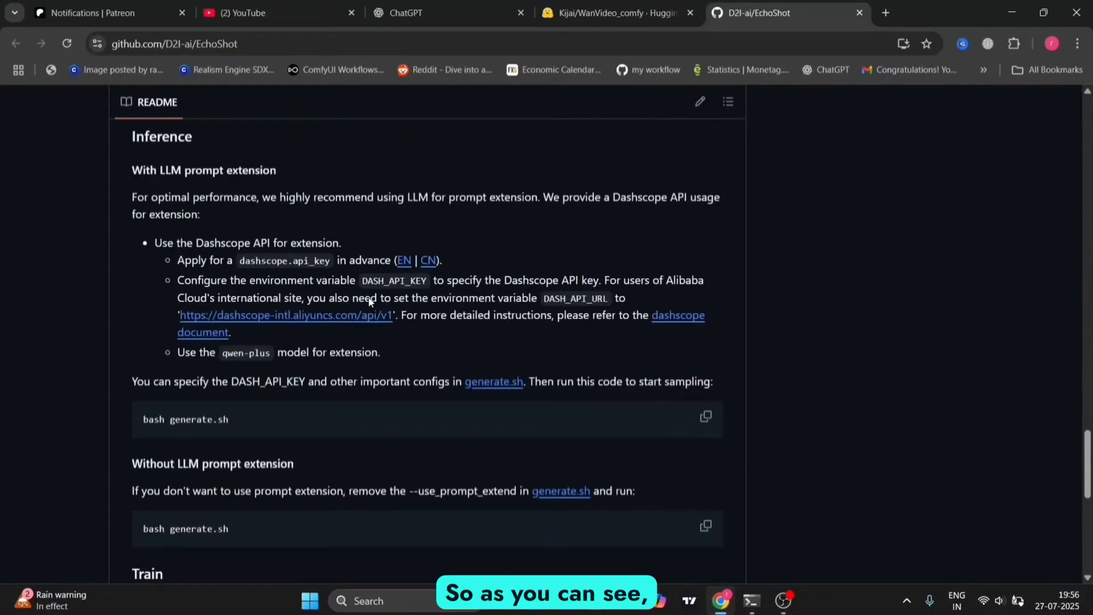
pyautogui.scroll(1, 369, 302)
pyautogui.scroll(-5, 369, 302)
pyautogui.scroll(-4, 369, 302)
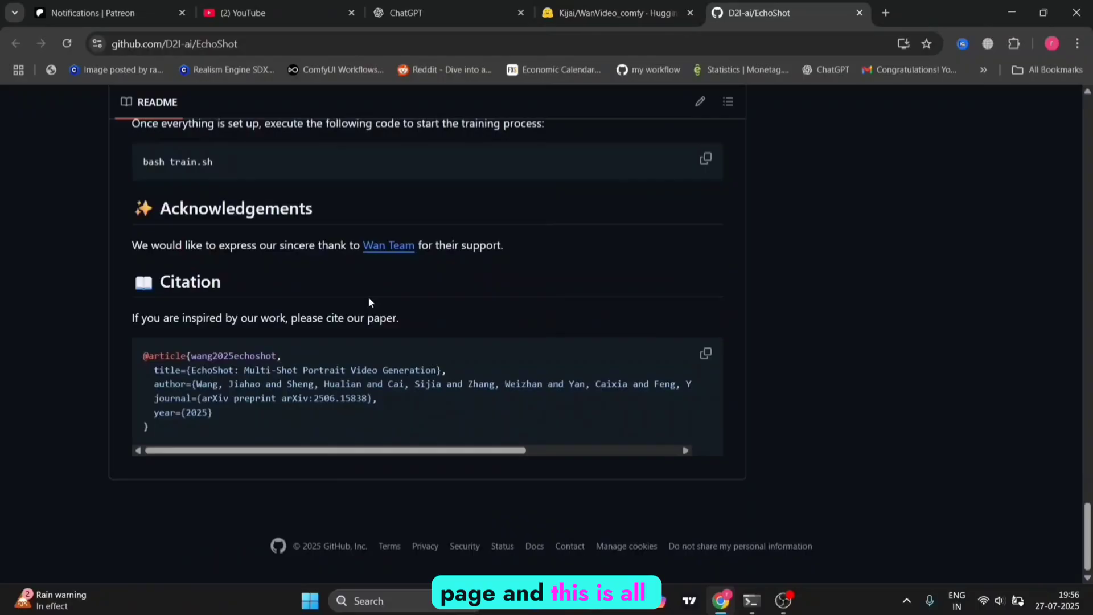
pyautogui.scroll(20, 369, 302)
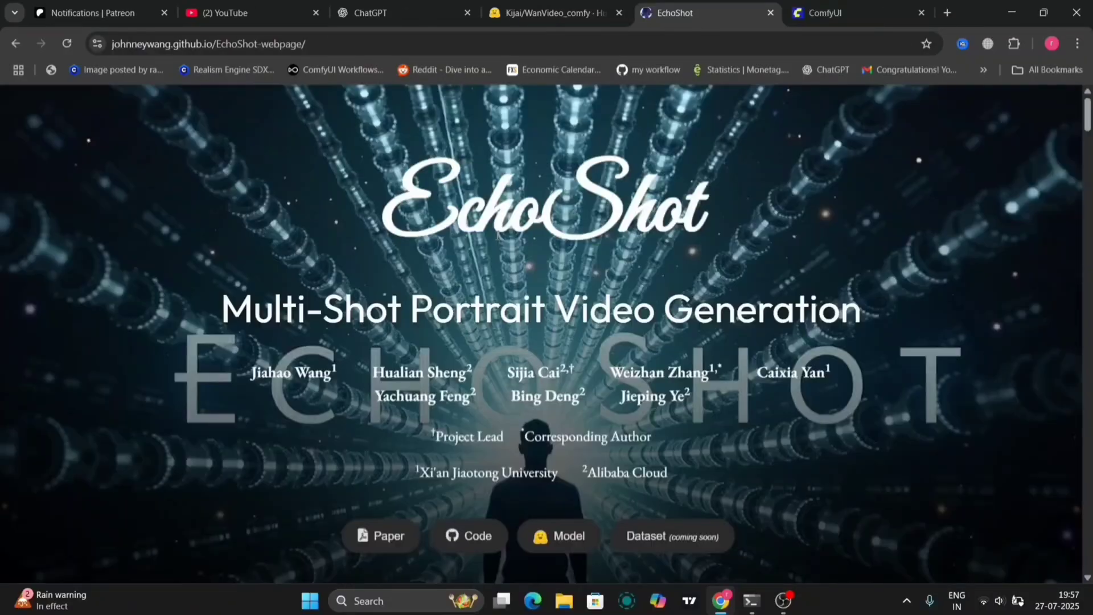
# Browse the project page's multi-shot text-to-video demo clips and read their prompt captions
pyautogui.scroll(-12, 555, 350)
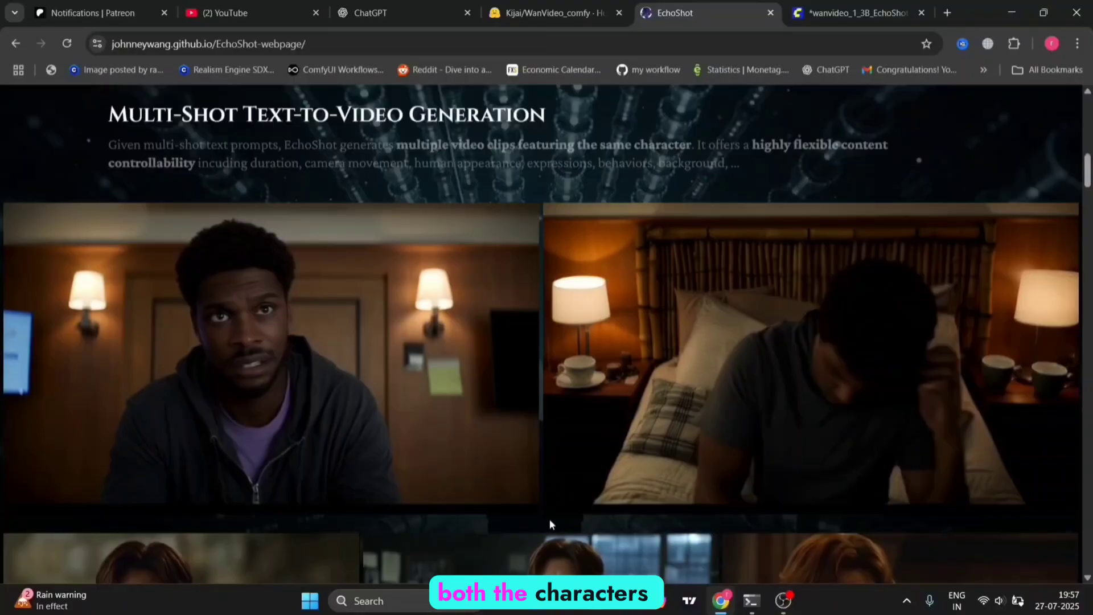
pyautogui.moveTo(764, 347)
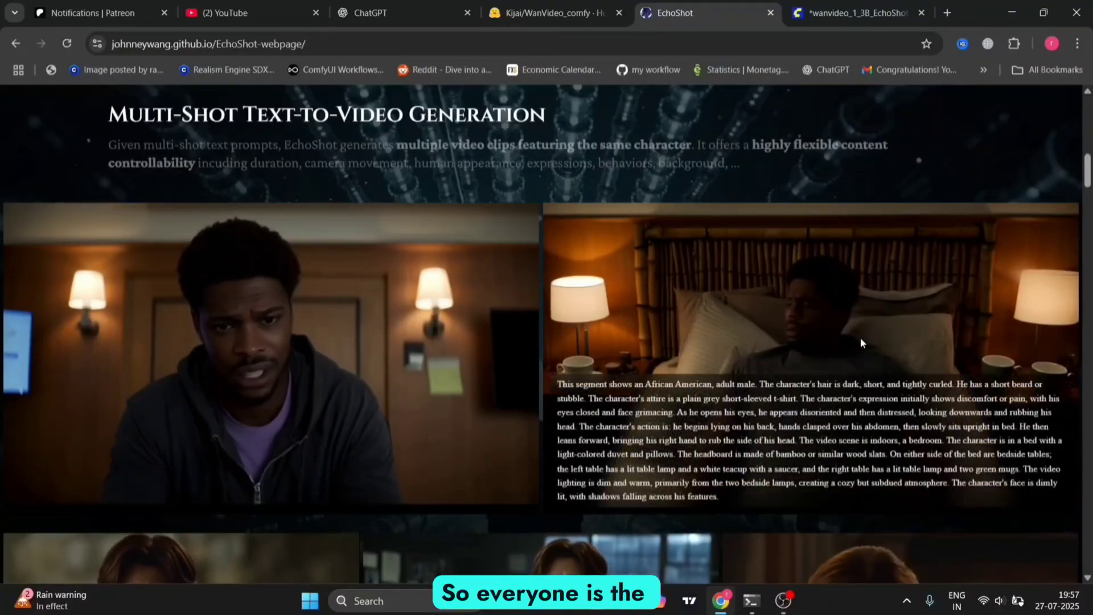
pyautogui.moveTo(446, 424)
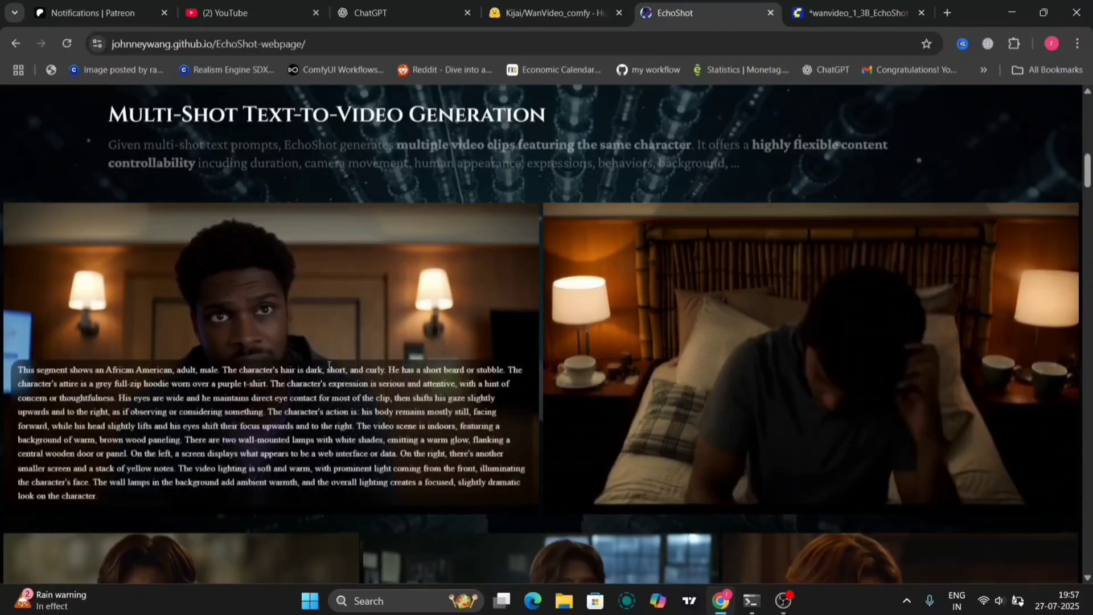
pyautogui.scroll(-5, 456, 422)
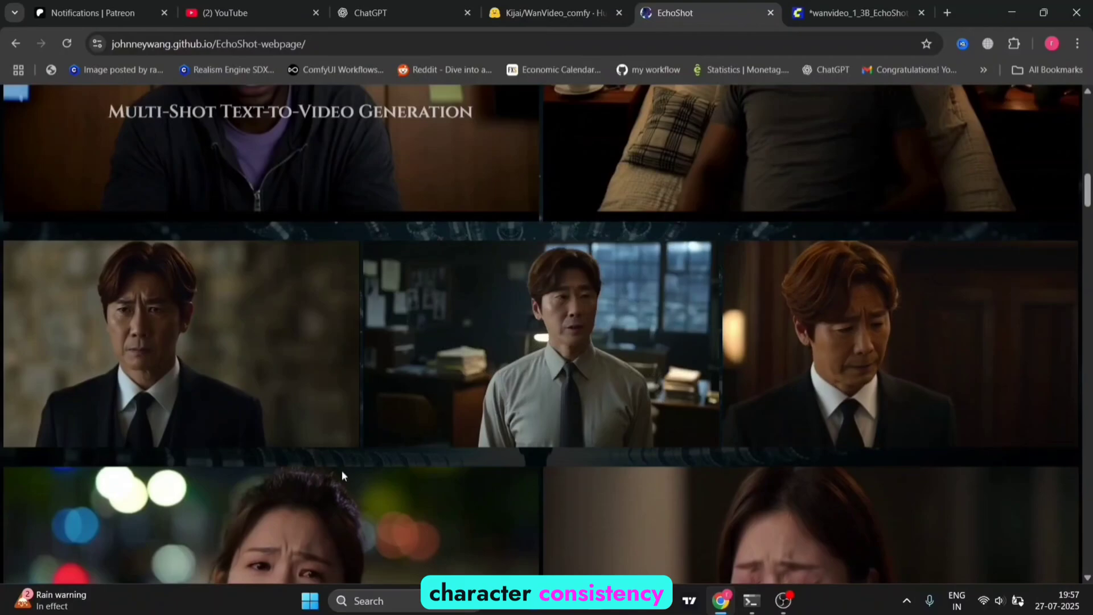
pyautogui.moveTo(721, 365)
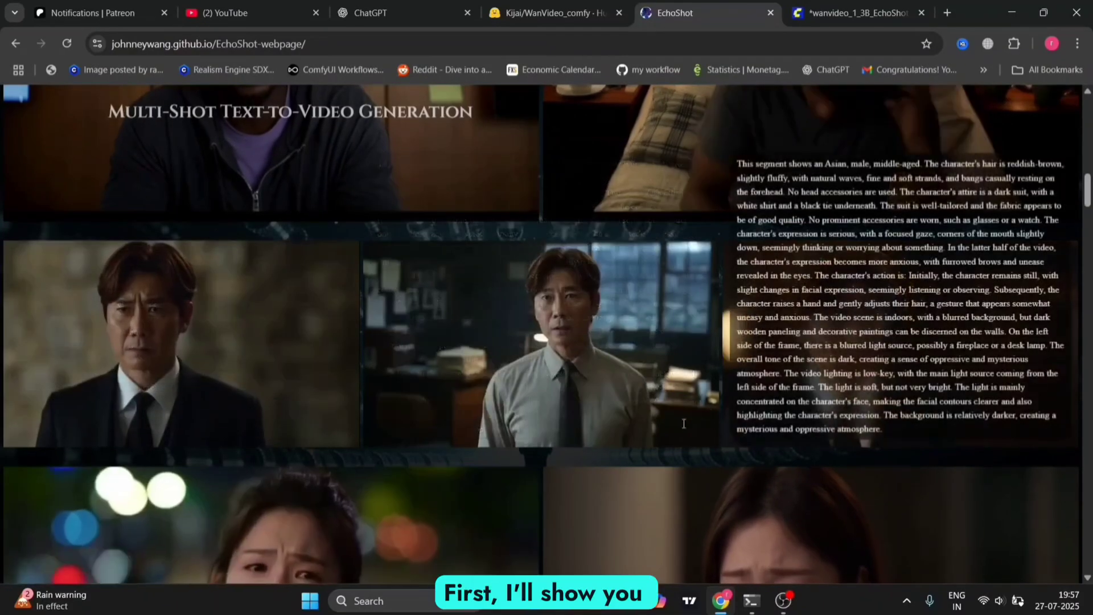
pyautogui.scroll(-5, 612, 459)
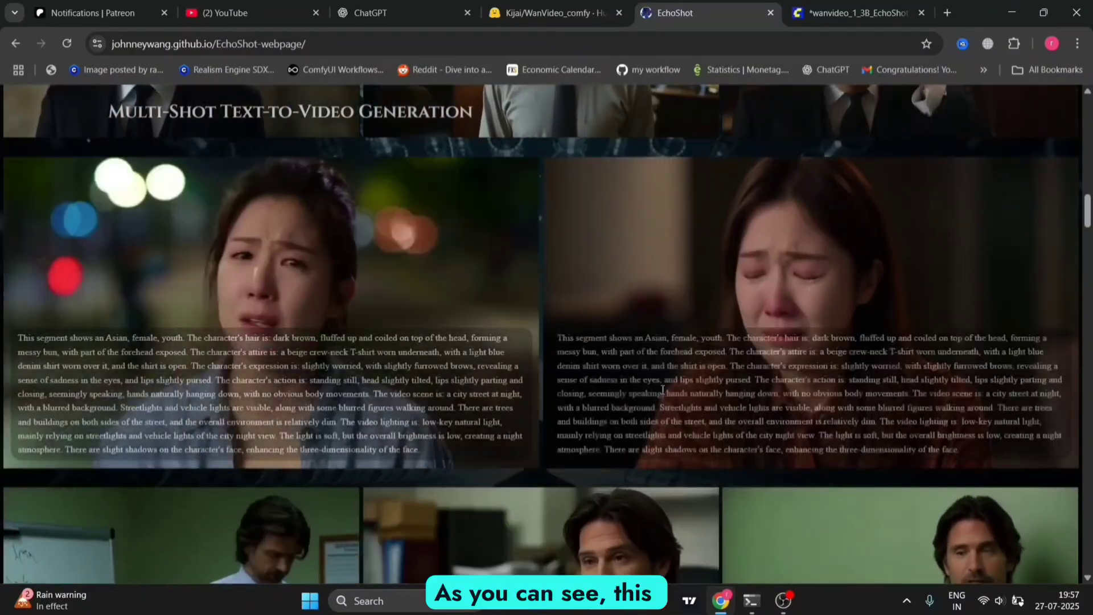
pyautogui.scroll(-1, 612, 459)
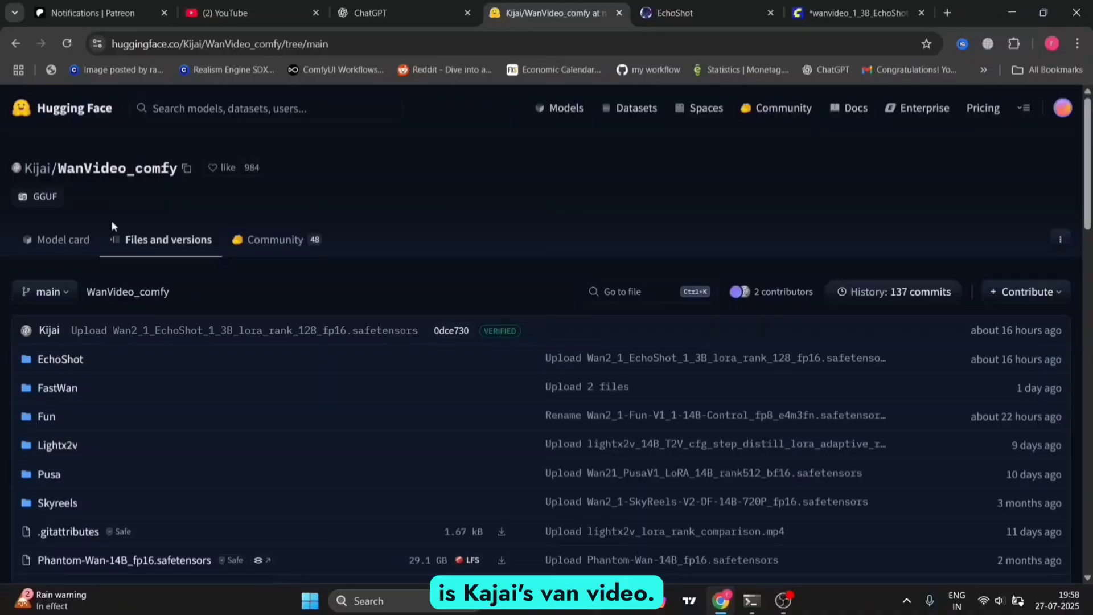
# Open the EchoShot folder showing the 2.84 GB fp16 model and the 358 MB LoRA file
pyautogui.click(61, 361)
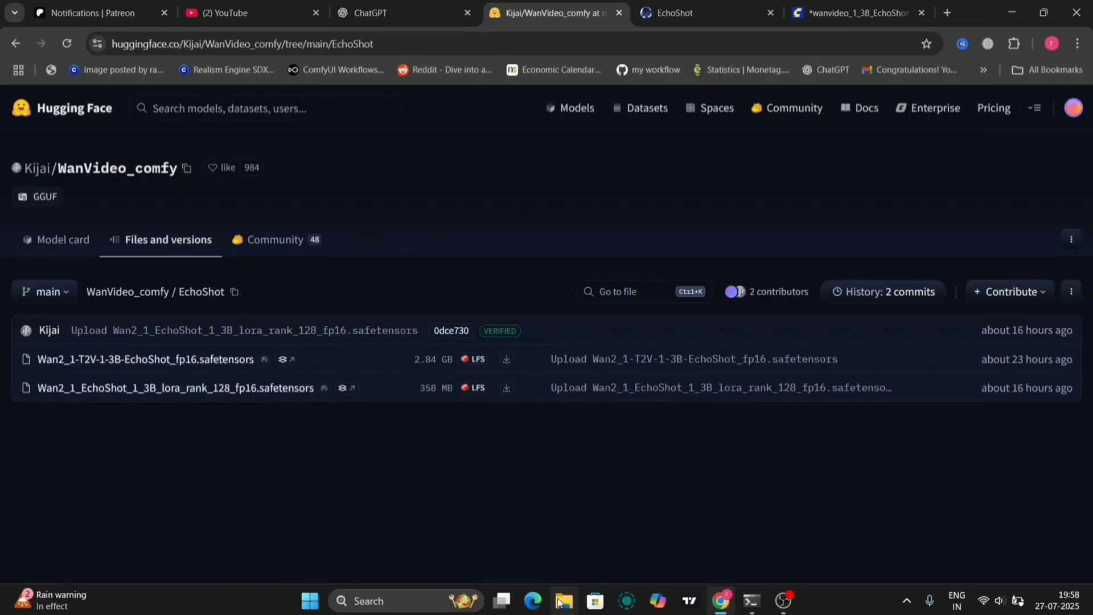
pyautogui.click(562, 601)
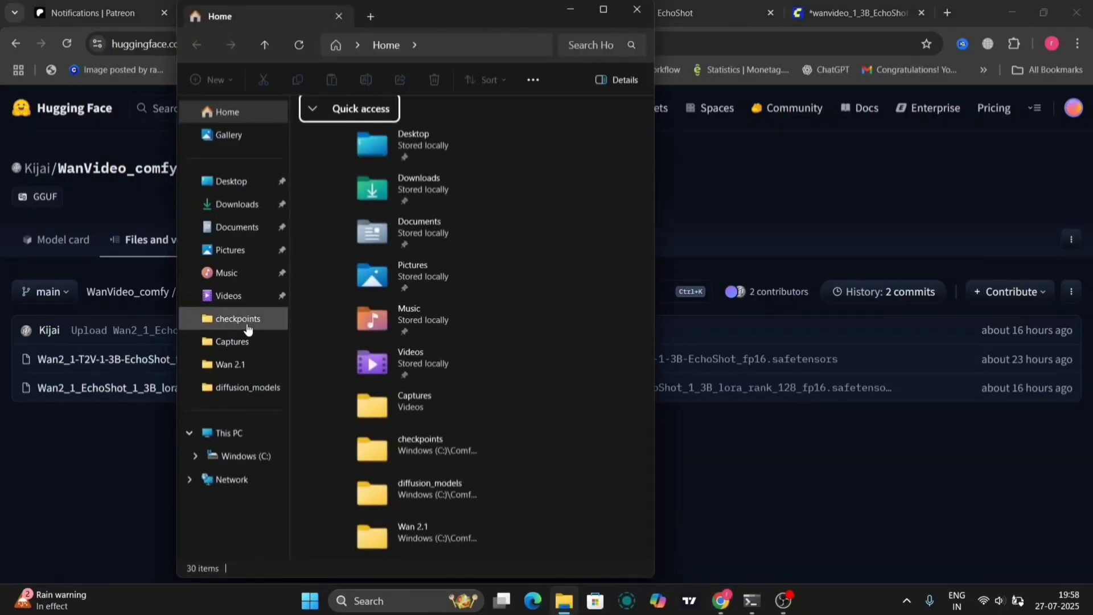
pyautogui.click(238, 319)
pyautogui.click(412, 45)
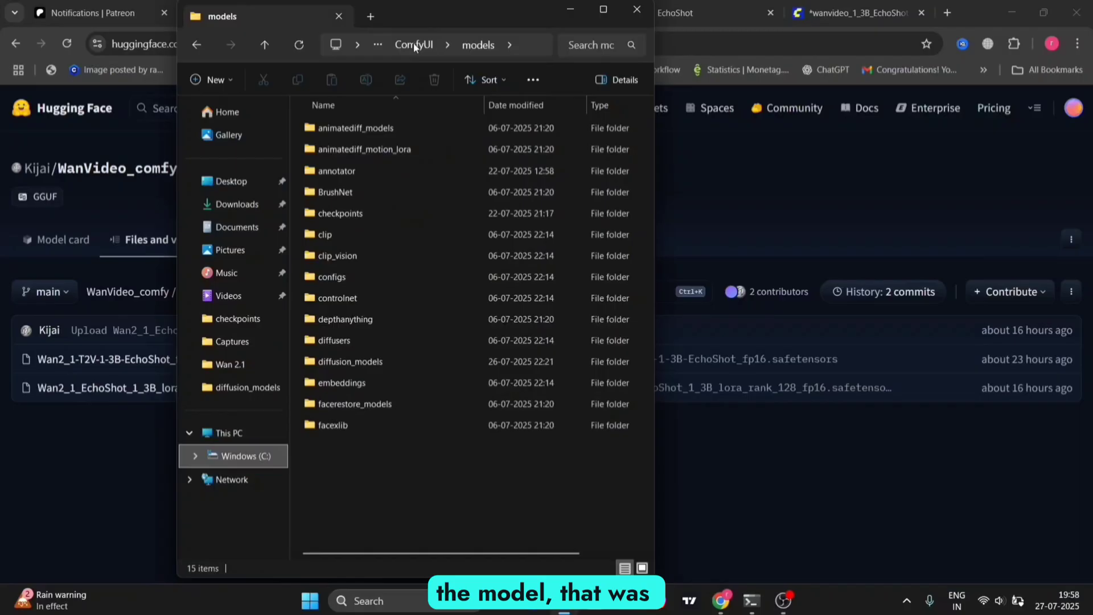
pyautogui.click(604, 9)
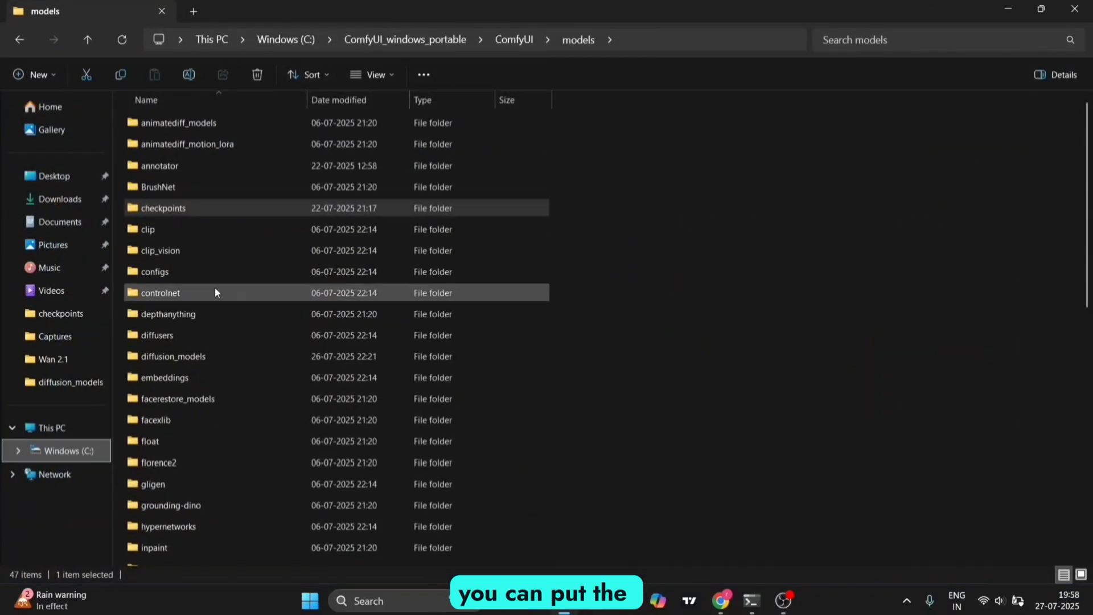
pyautogui.doubleClick(162, 358)
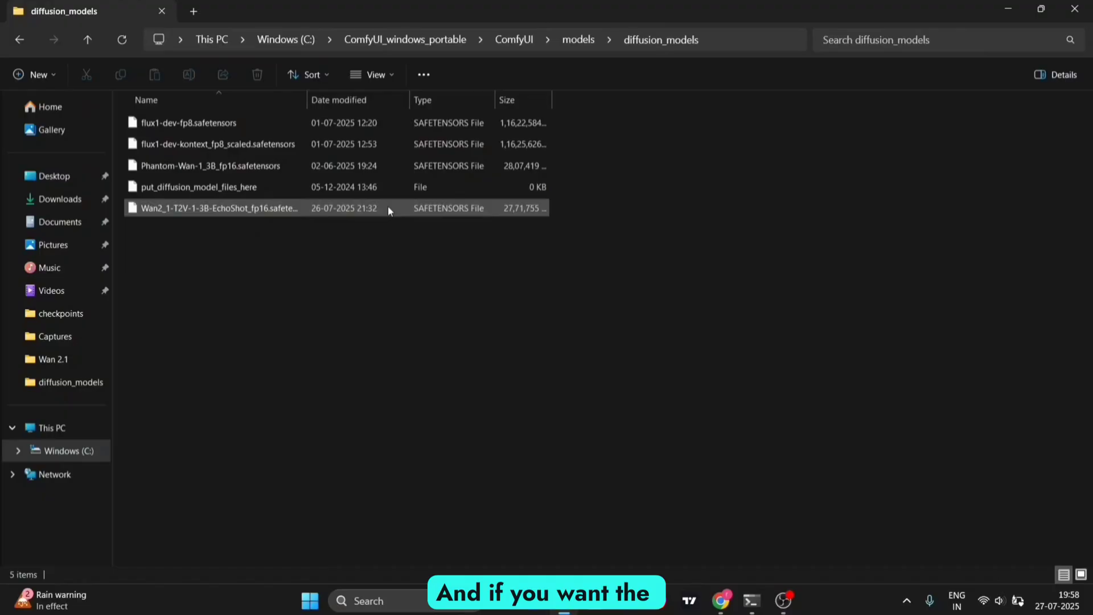
pyautogui.click(19, 40)
pyautogui.scroll(-7, 311, 431)
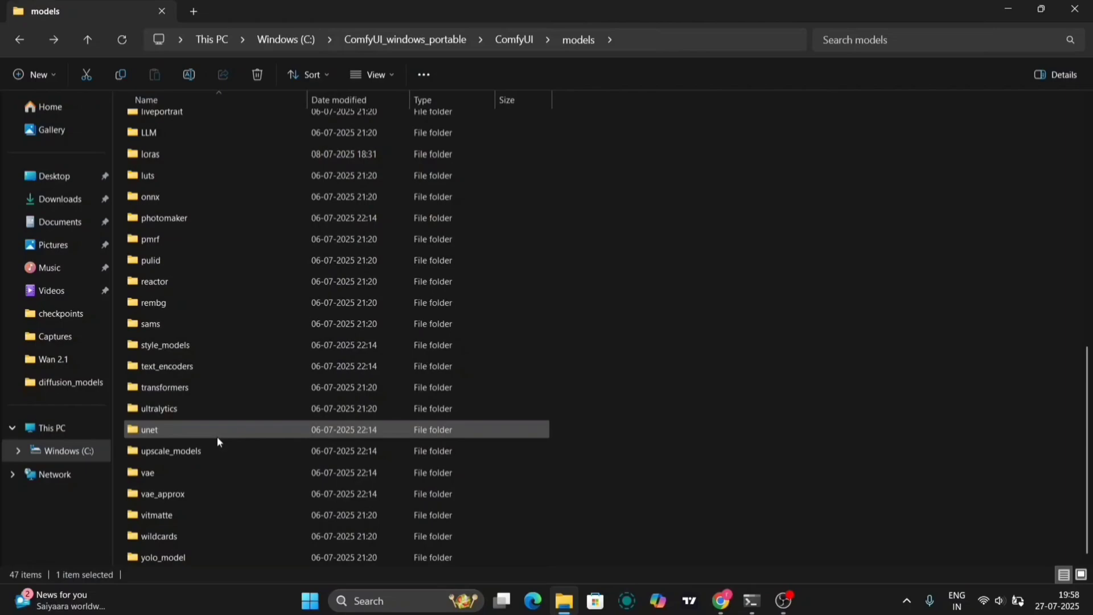
pyautogui.scroll(3, 182, 219)
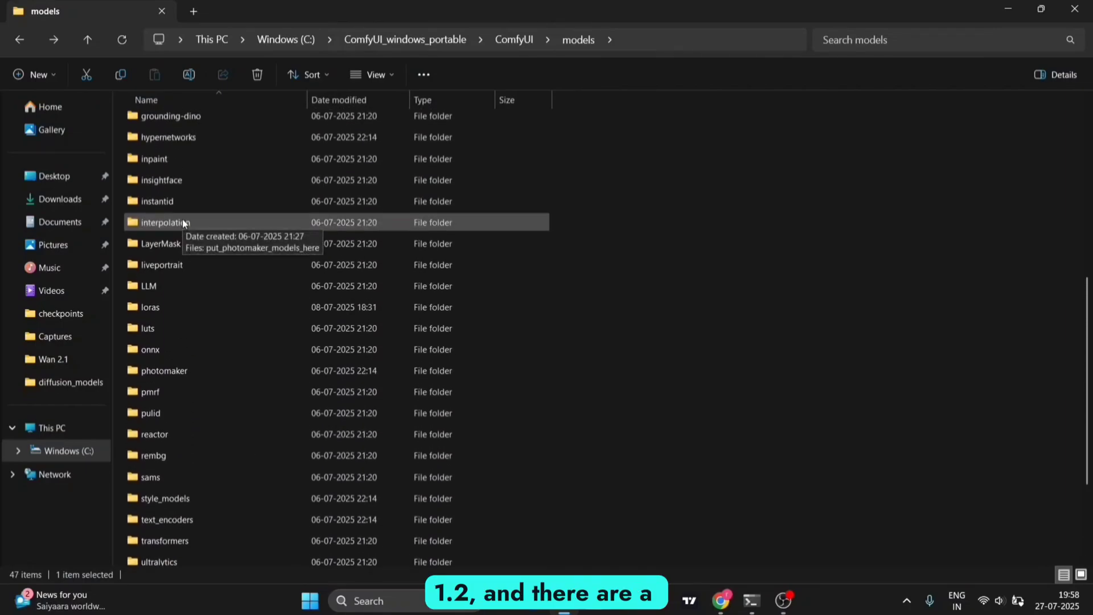
pyautogui.doubleClick(157, 309)
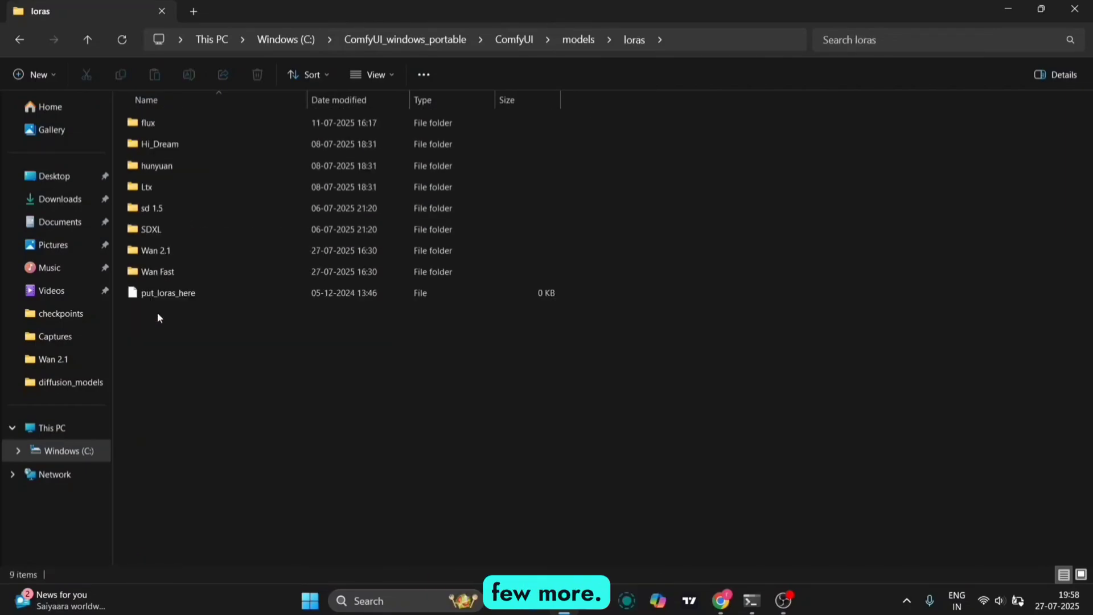
pyautogui.doubleClick(152, 272)
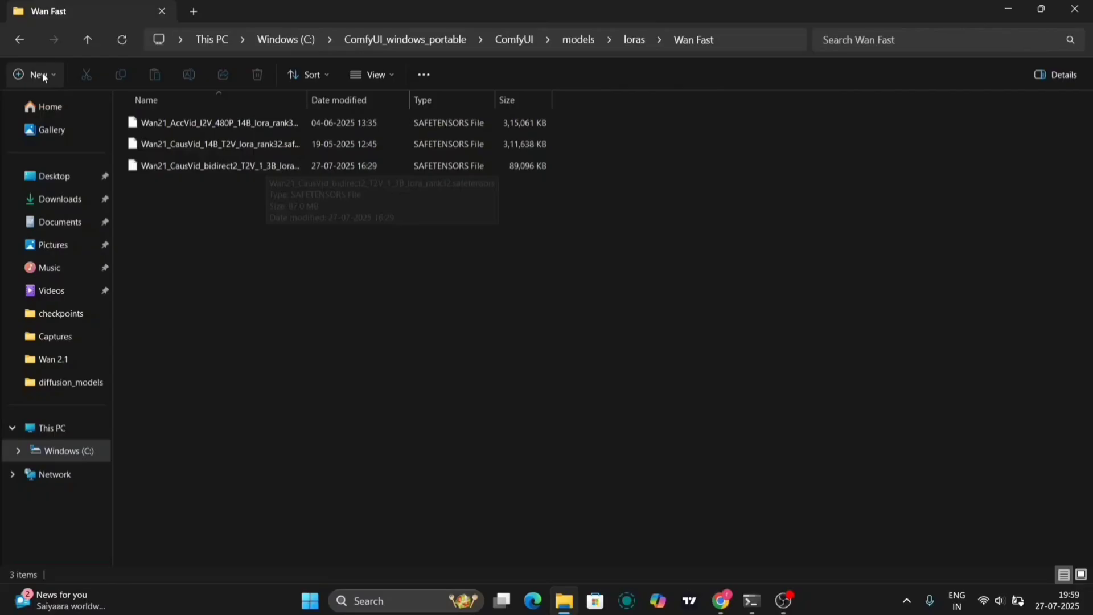
pyautogui.click(23, 41)
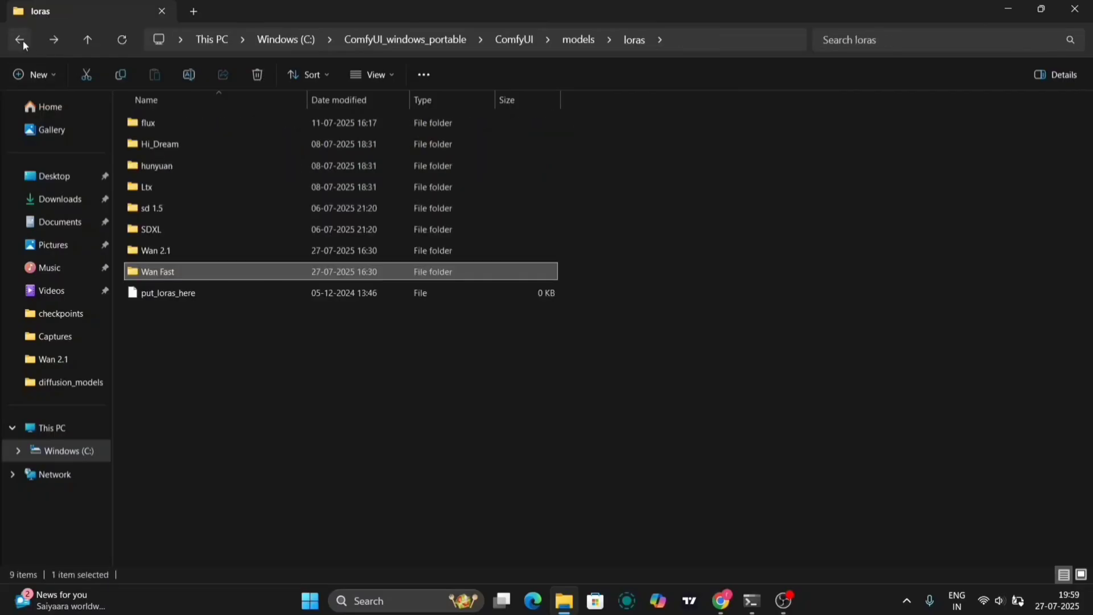
pyautogui.doubleClick(172, 254)
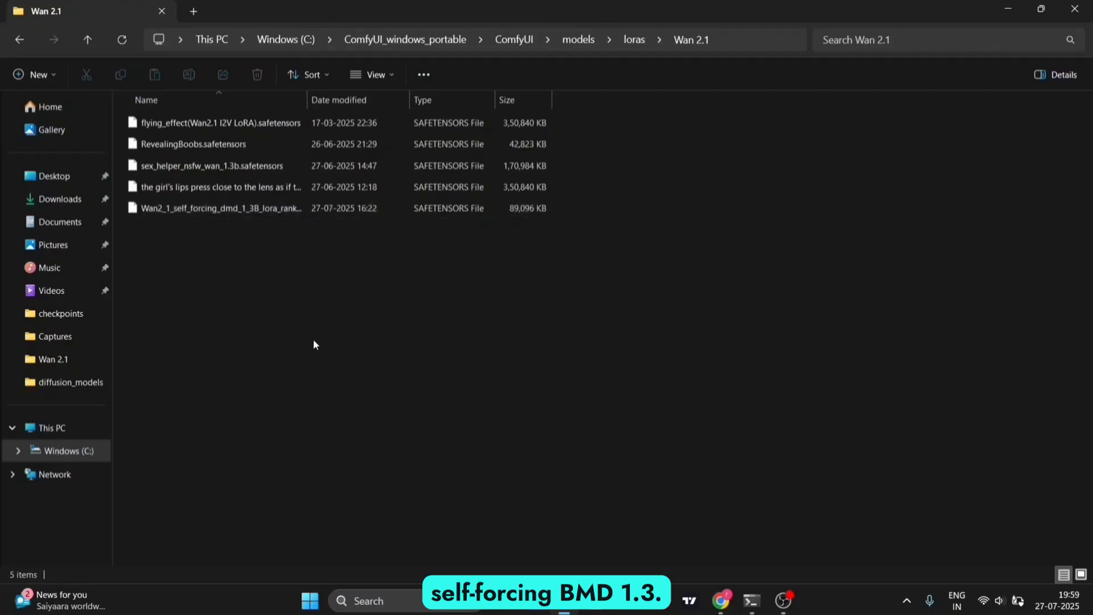
pyautogui.click(1010, 8)
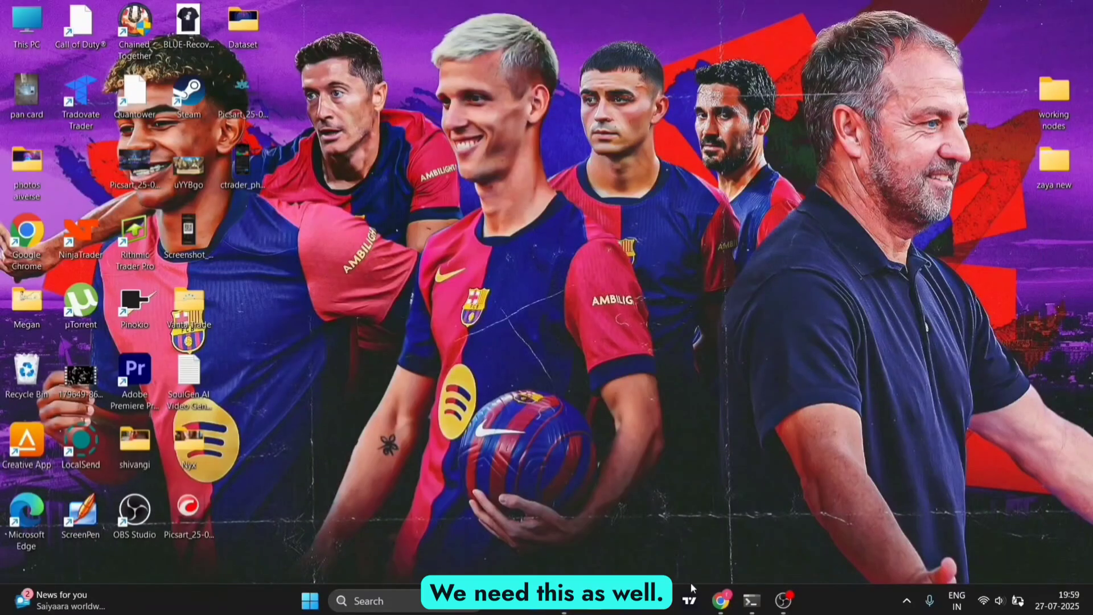
pyautogui.click(730, 609)
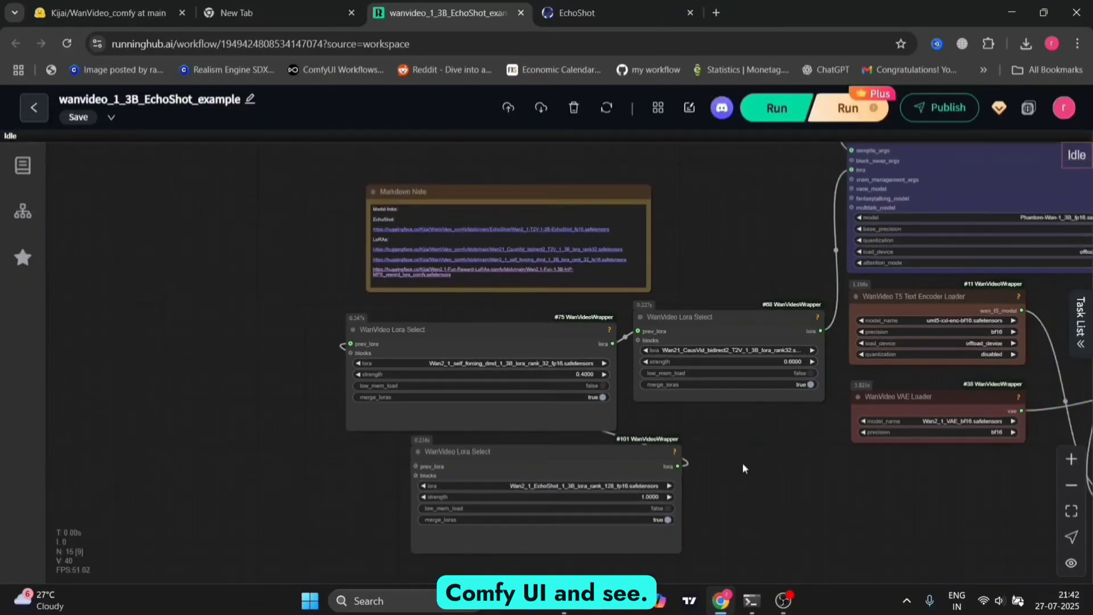
# Pan the workflow canvas to bring the man video's Video Combine preview into view
pyautogui.moveTo(742, 462); pyautogui.dragTo(687, 463)
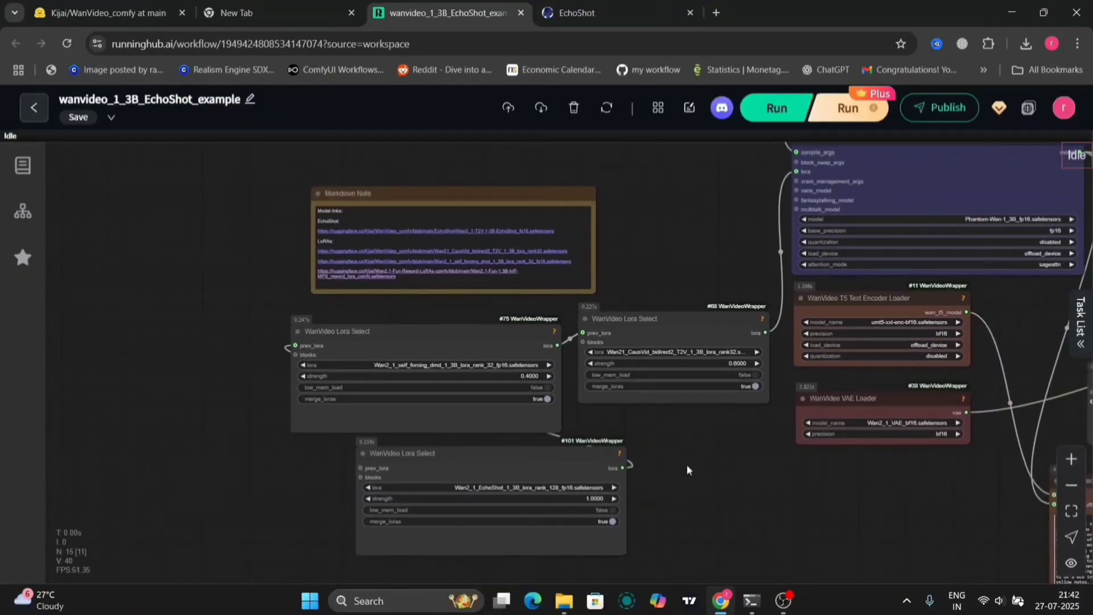
pyautogui.hscroll(10, 741, 330)
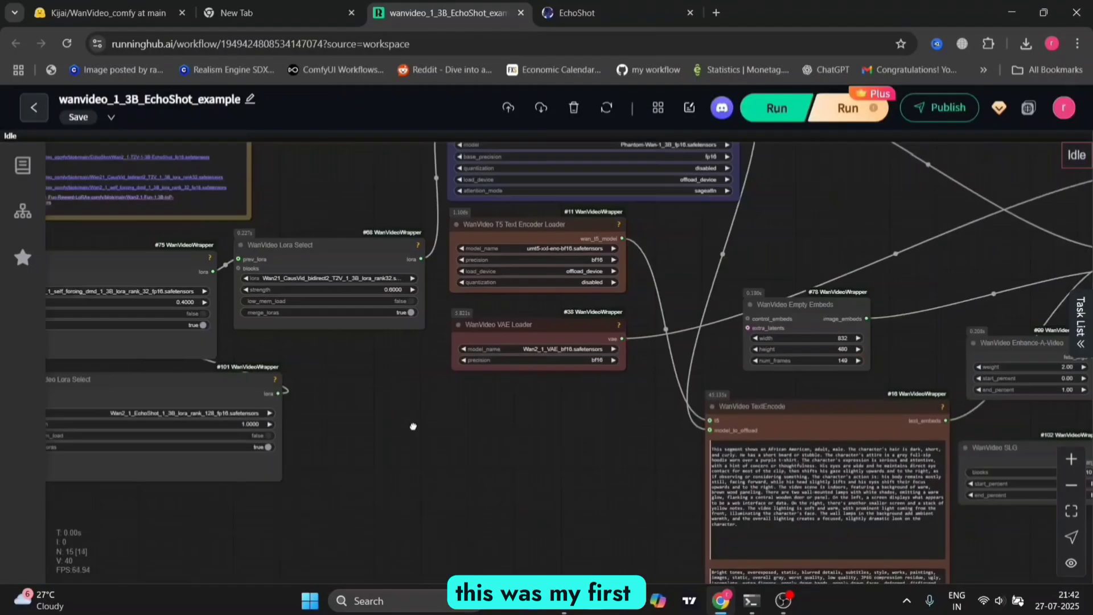
pyautogui.moveTo(776, 320); pyautogui.dragTo(215, 159)
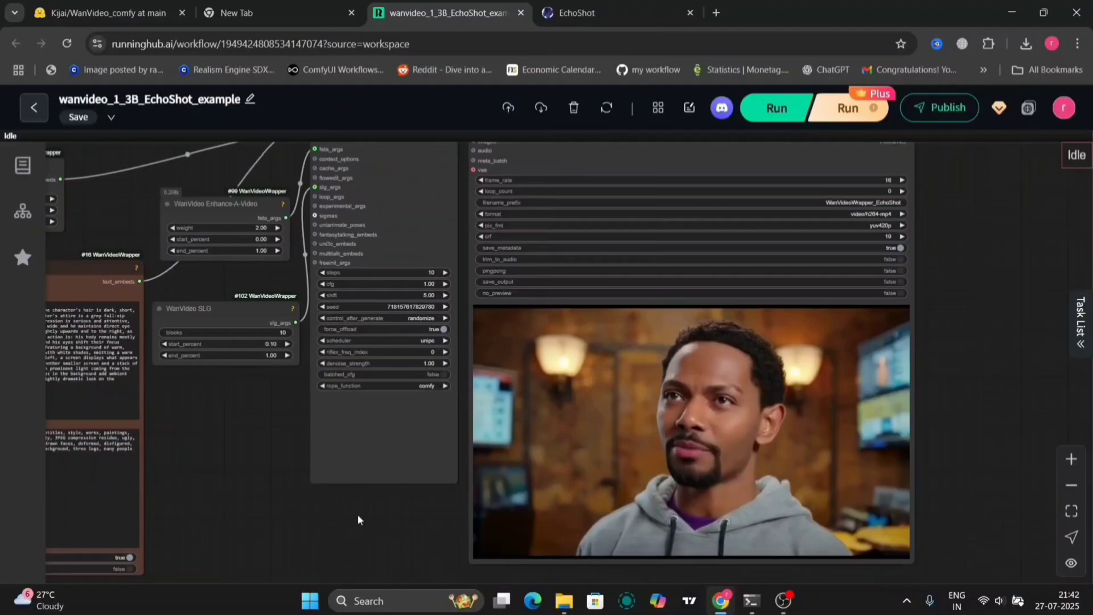
pyautogui.doubleClick(333, 520)
pyautogui.click(1034, 312)
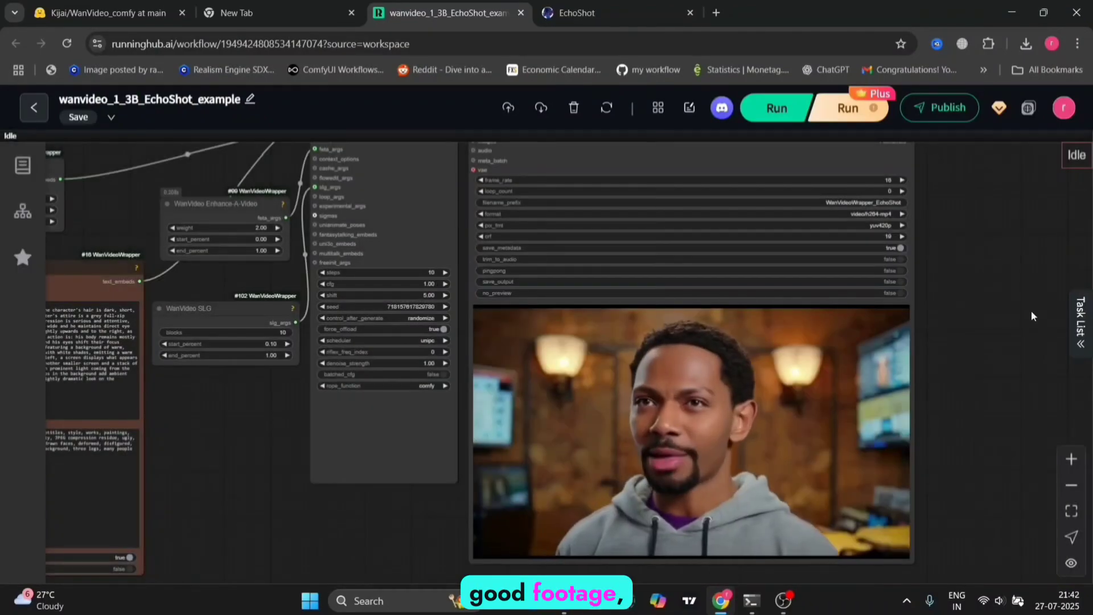
pyautogui.moveTo(1035, 312); pyautogui.dragTo(950, 290)
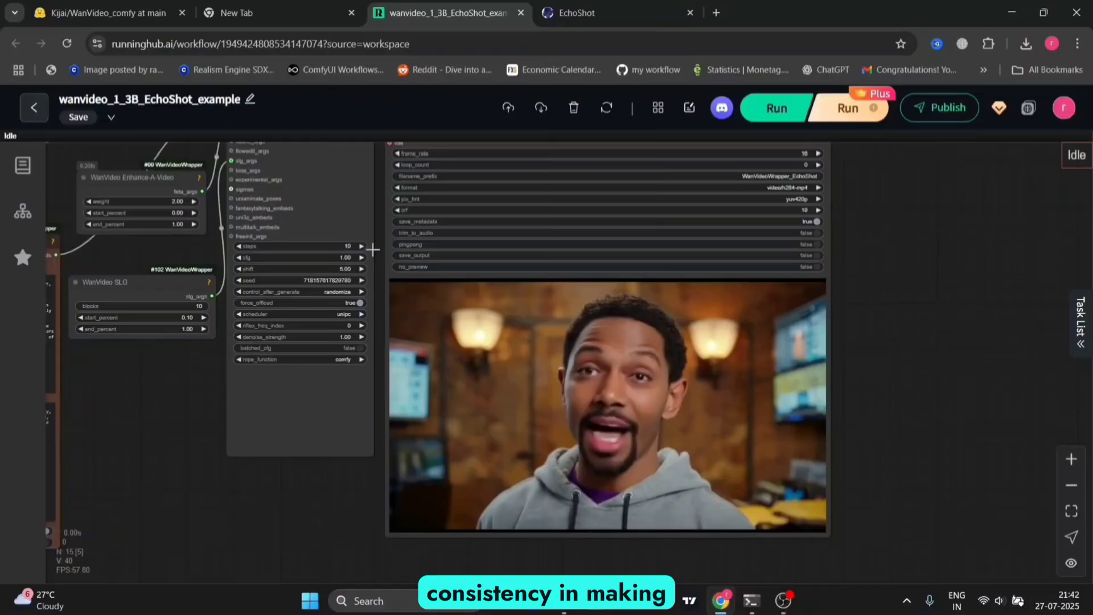
# Reveal the Enhance-A-Video and SLG nodes and play the newest WanVideoWrapper_EchoShot mp4 download
pyautogui.scroll(5, 247, 230)
pyautogui.moveTo(177, 277); pyautogui.dragTo(364, 352)
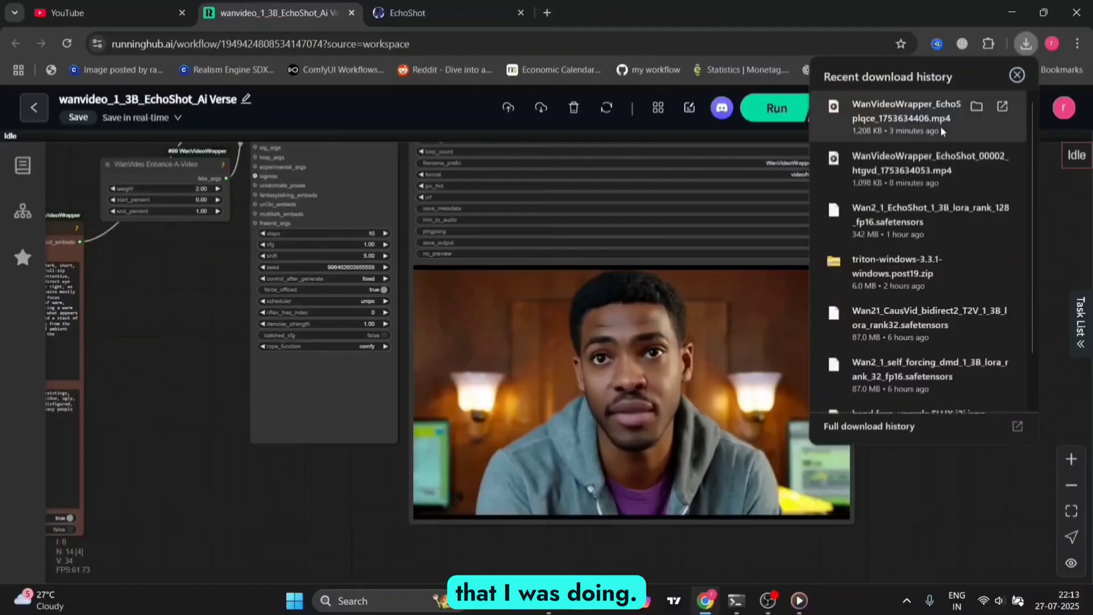
pyautogui.click(940, 124)
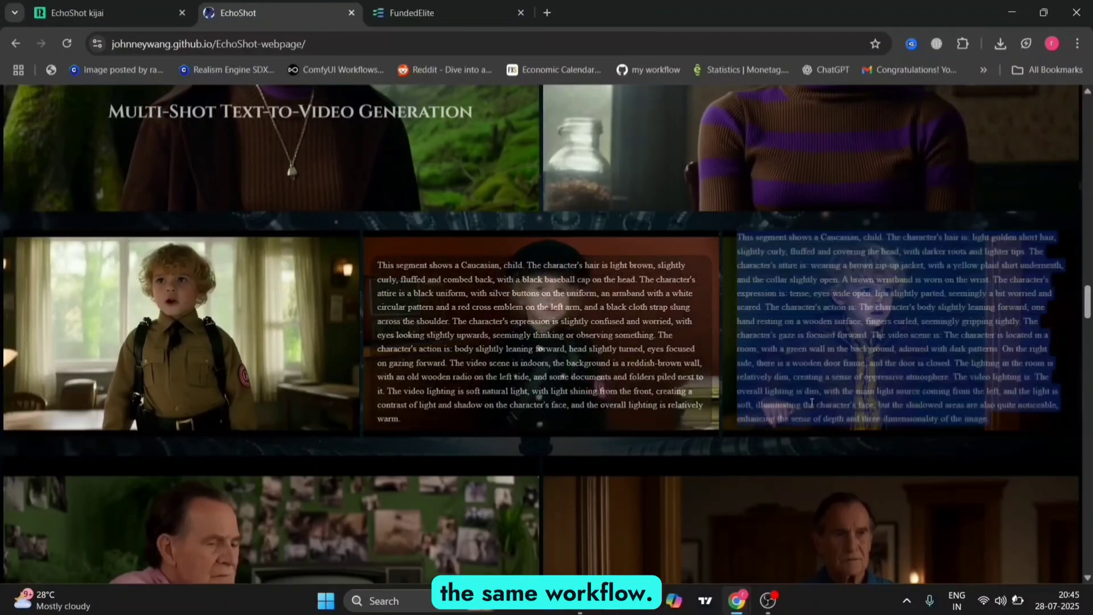
# Pan to the boy video's Video Combine node and lower its frame_rate from 85 to 21
pyautogui.moveTo(848, 364)
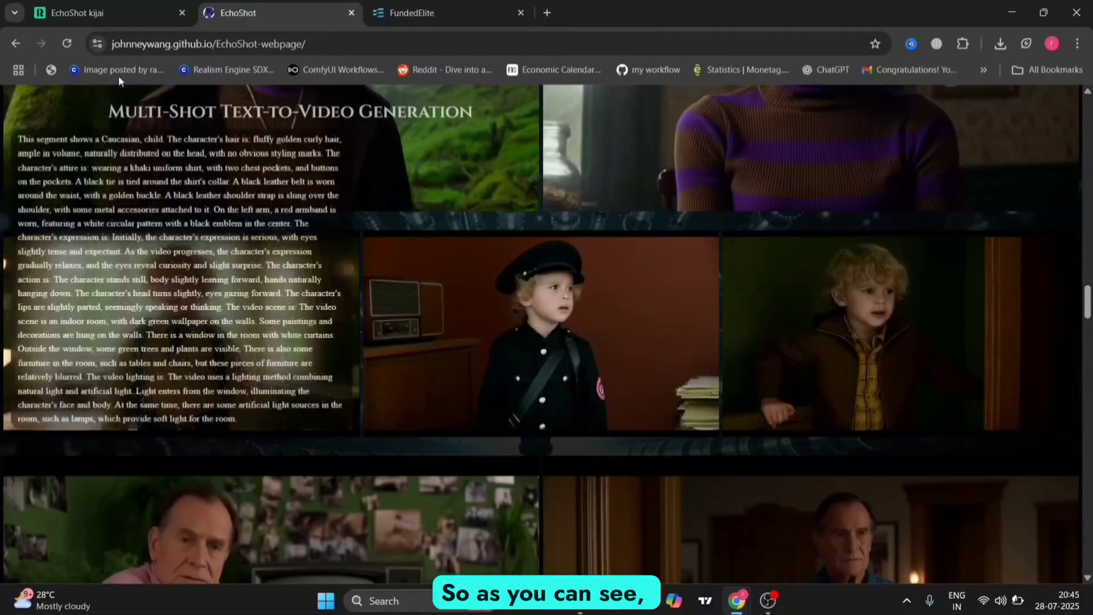
pyautogui.click(37, 3)
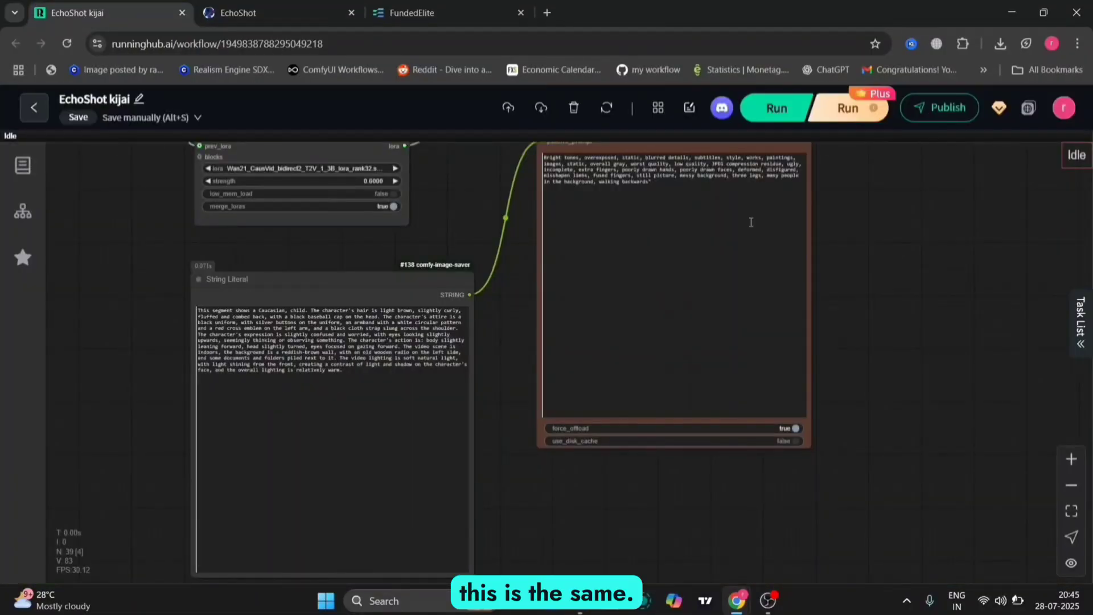
pyautogui.scroll(-3, 904, 408)
pyautogui.moveTo(903, 408); pyautogui.dragTo(432, 339)
pyautogui.scroll(2, 508, 372)
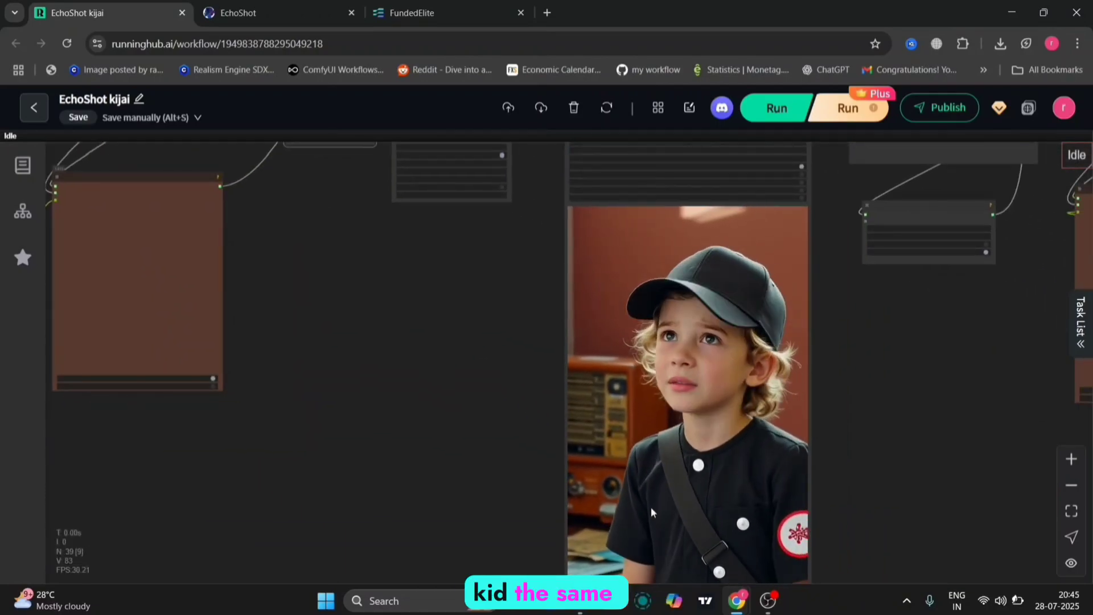
pyautogui.moveTo(429, 286); pyautogui.dragTo(449, 449)
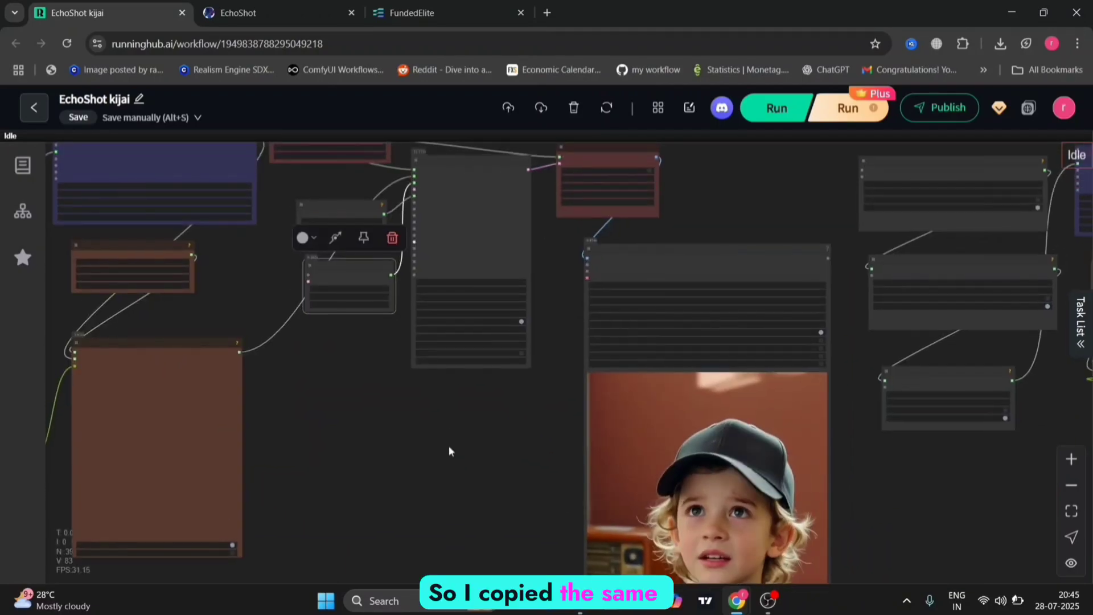
pyautogui.scroll(1, 729, 312)
pyautogui.scroll(4, 729, 312)
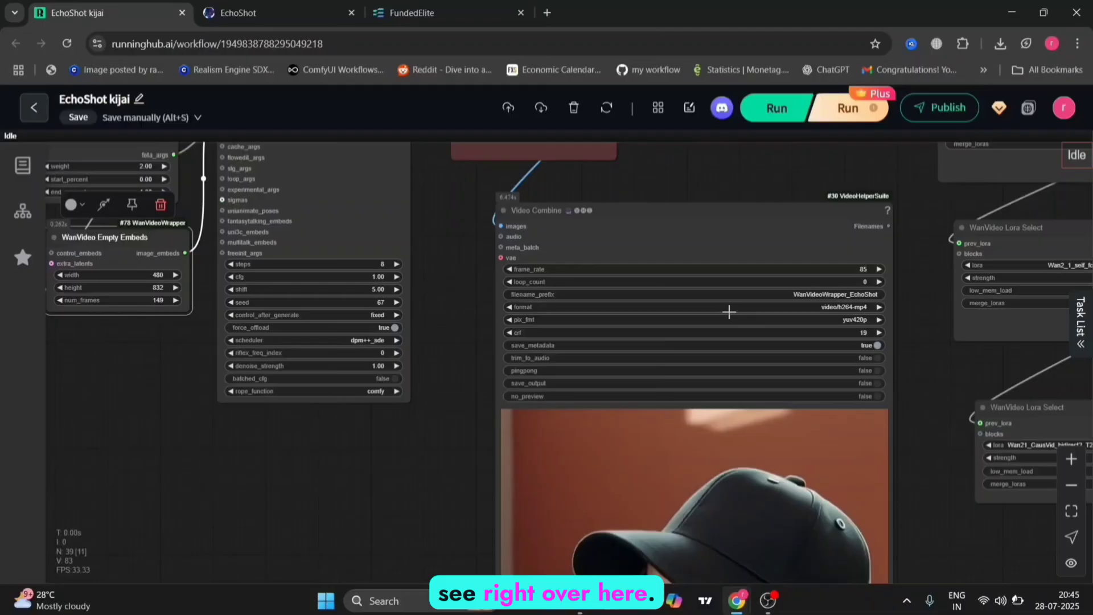
pyautogui.moveTo(830, 270); pyautogui.dragTo(891, 273)
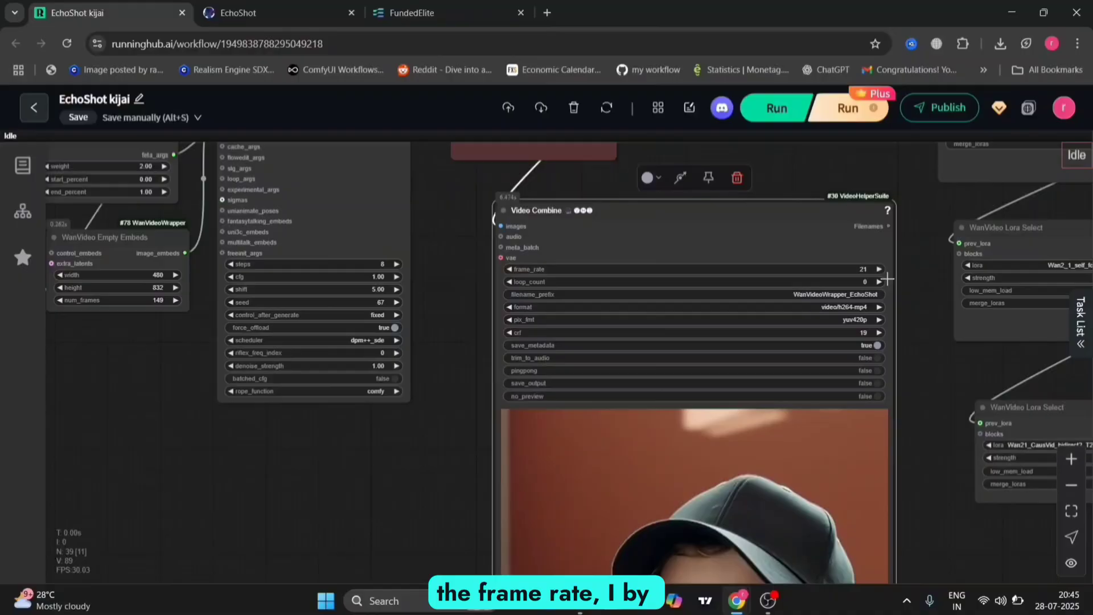
# Compare the String Literal child-character prompt with the EchoShot webpage's third example prompt
pyautogui.moveTo(914, 314); pyautogui.dragTo(627, 398)
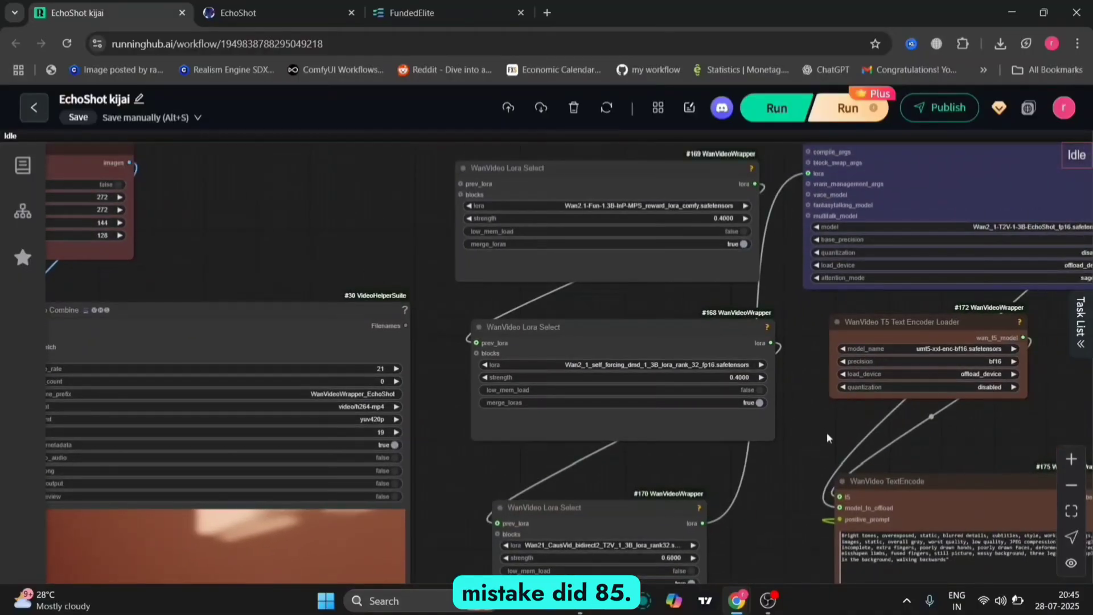
pyautogui.moveTo(827, 432); pyautogui.dragTo(550, 393)
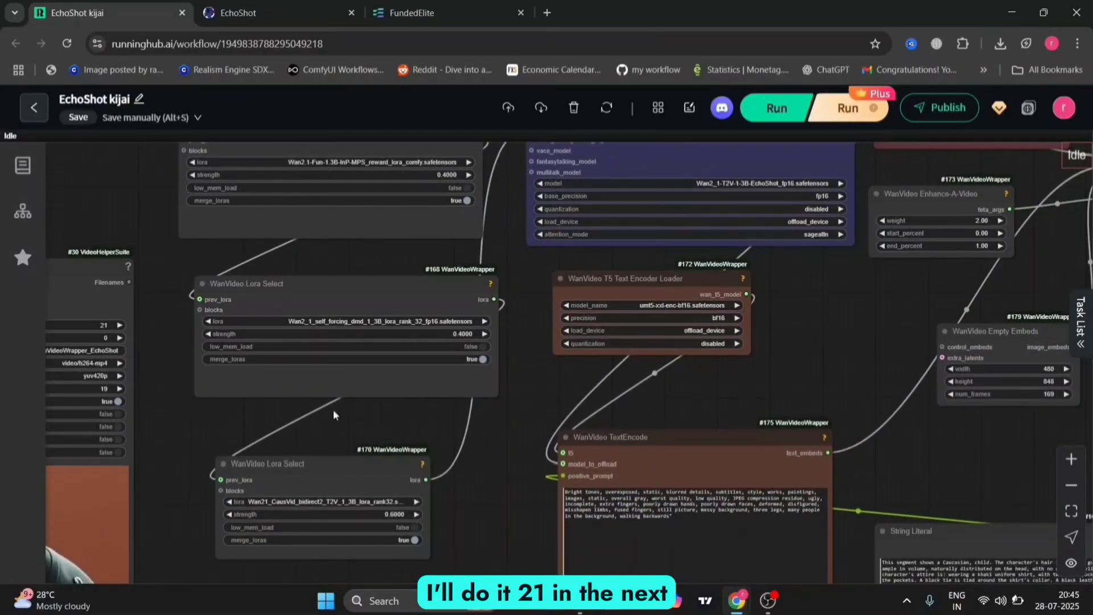
pyautogui.moveTo(930, 371); pyautogui.dragTo(769, 239)
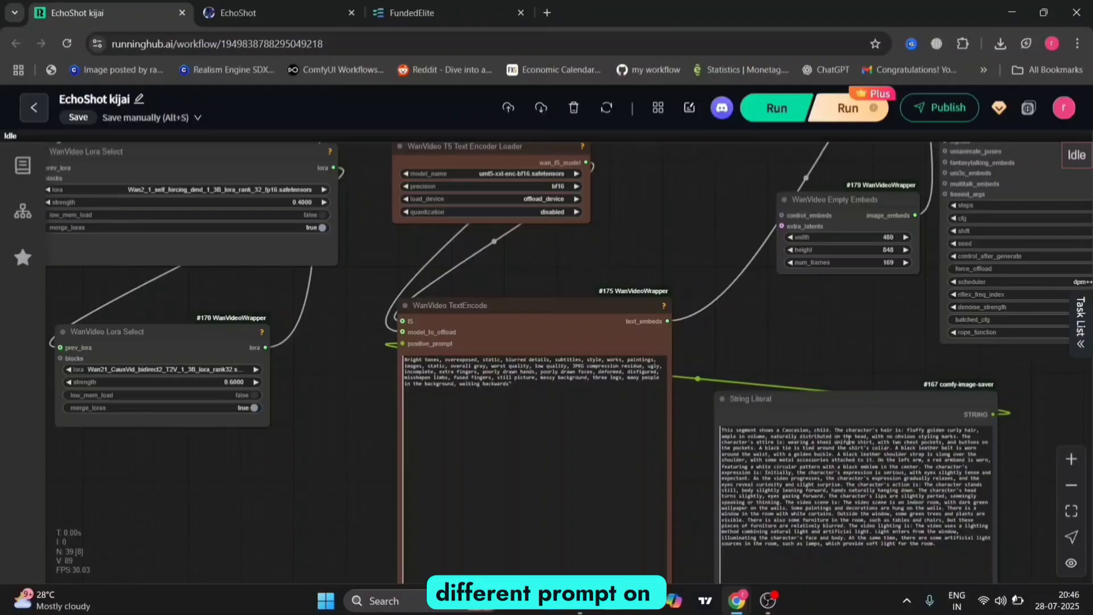
pyautogui.click(318, 4)
pyautogui.moveTo(504, 267)
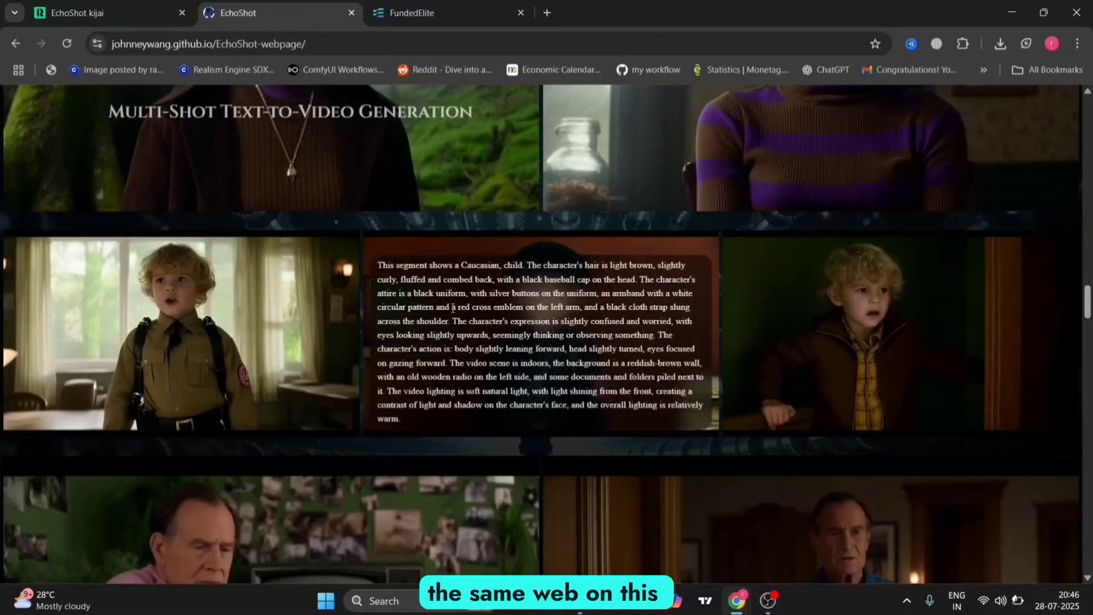
pyautogui.moveTo(815, 317)
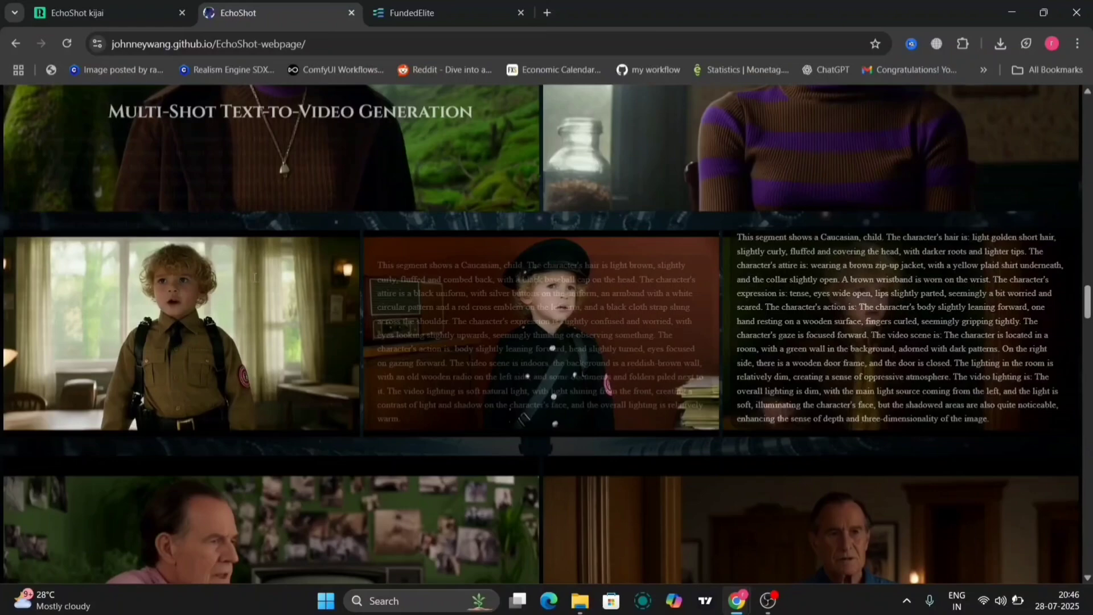
pyautogui.moveTo(237, 279)
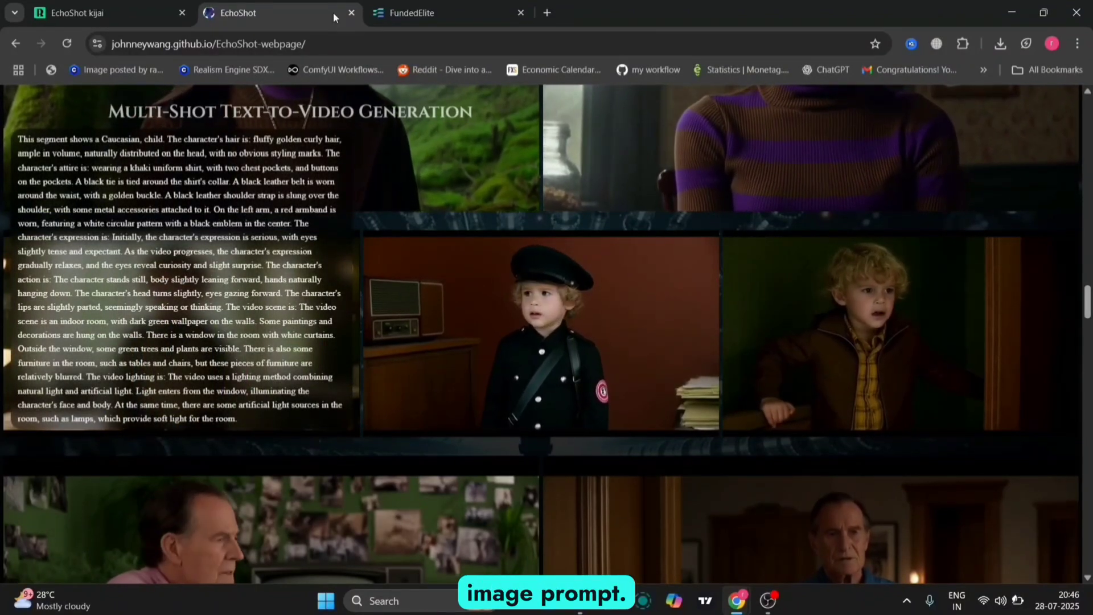
pyautogui.click(106, 3)
pyautogui.scroll(-3, 740, 320)
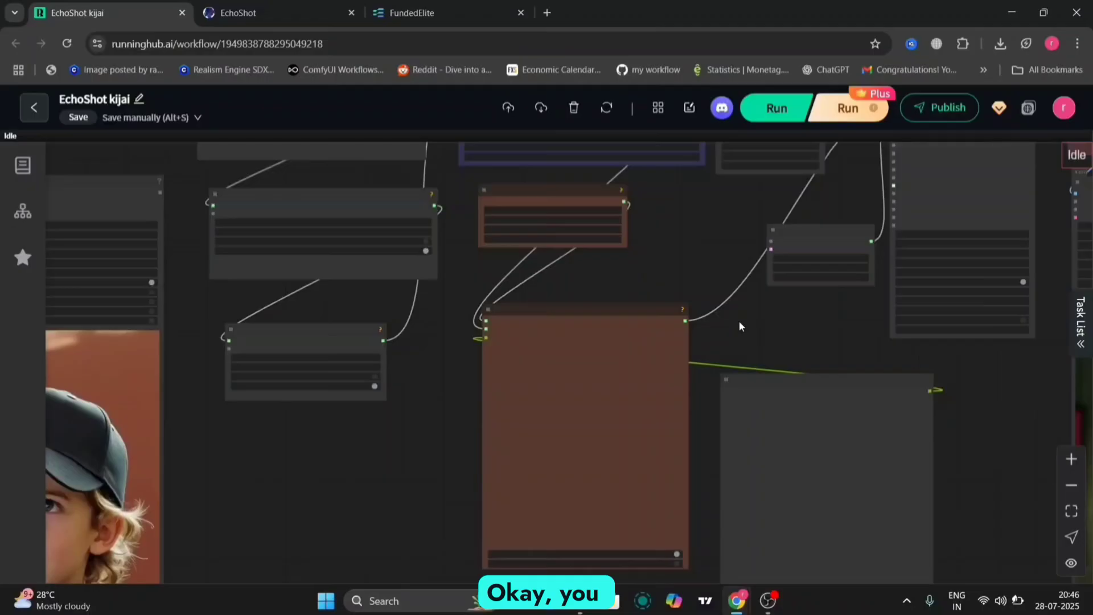
pyautogui.scroll(6, 214, 157)
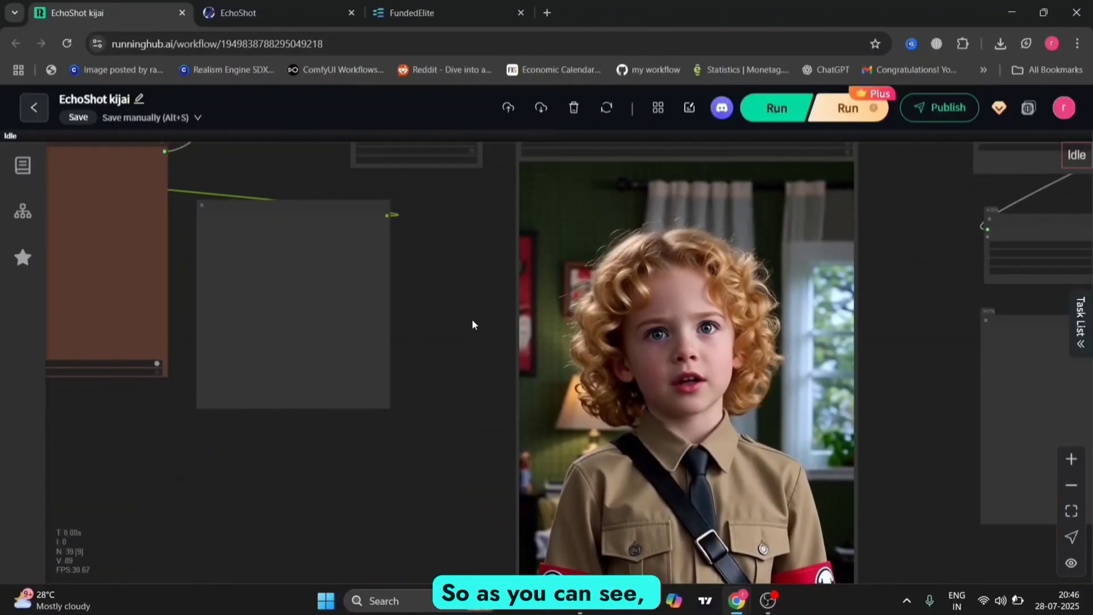
pyautogui.moveTo(474, 322); pyautogui.dragTo(433, 312)
pyautogui.moveTo(879, 246); pyautogui.dragTo(856, 393)
pyautogui.scroll(3, 860, 395)
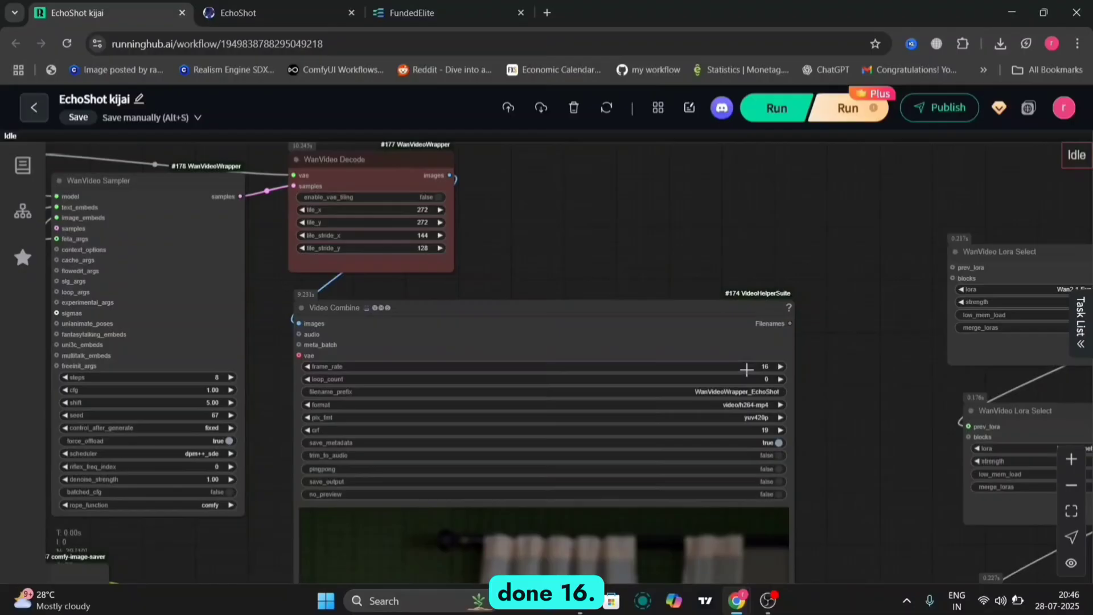
pyautogui.click(781, 366)
pyautogui.click(781, 366)
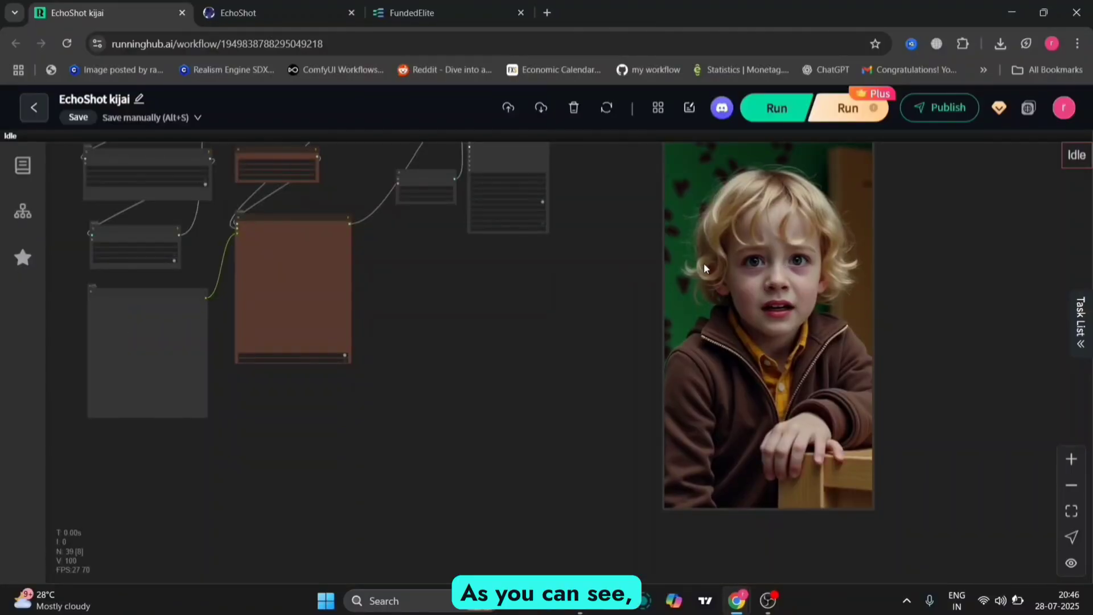
pyautogui.scroll(5, 751, 419)
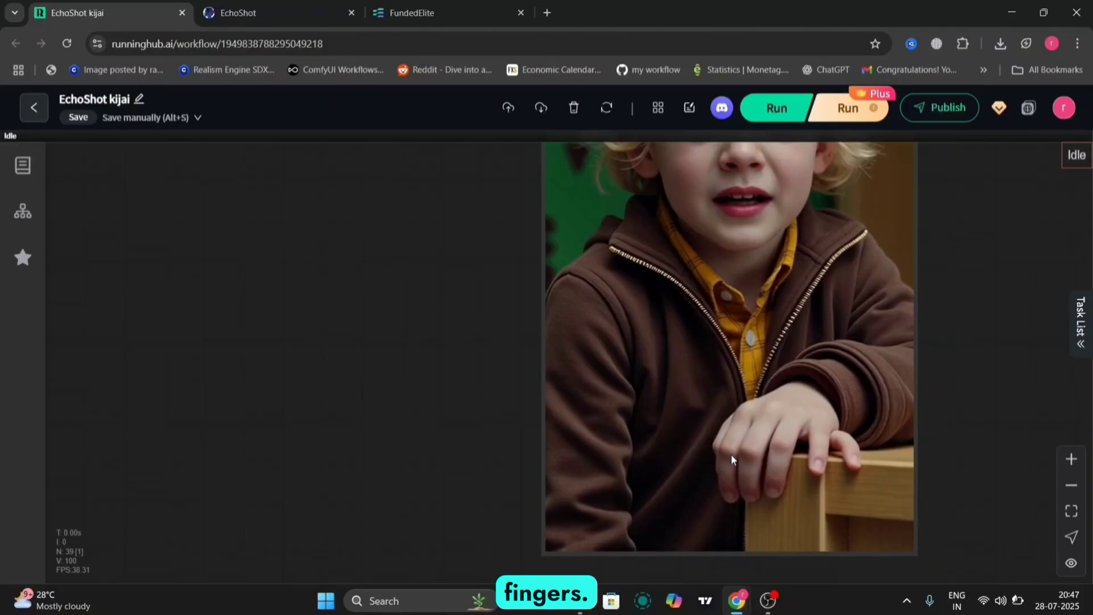
pyautogui.scroll(-5, 715, 436)
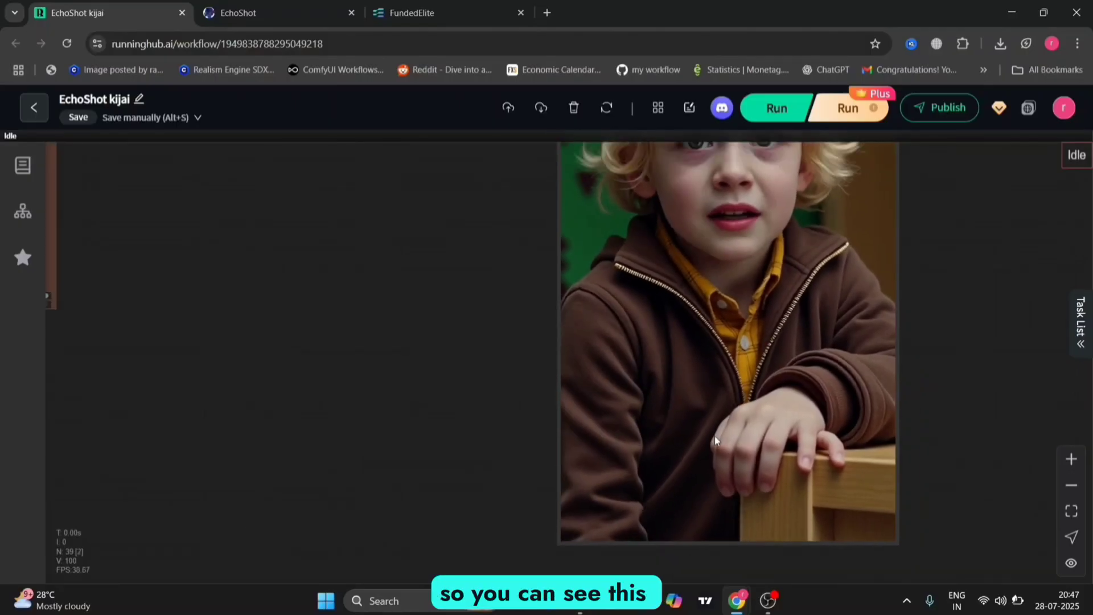
pyautogui.scroll(-6, 567, 381)
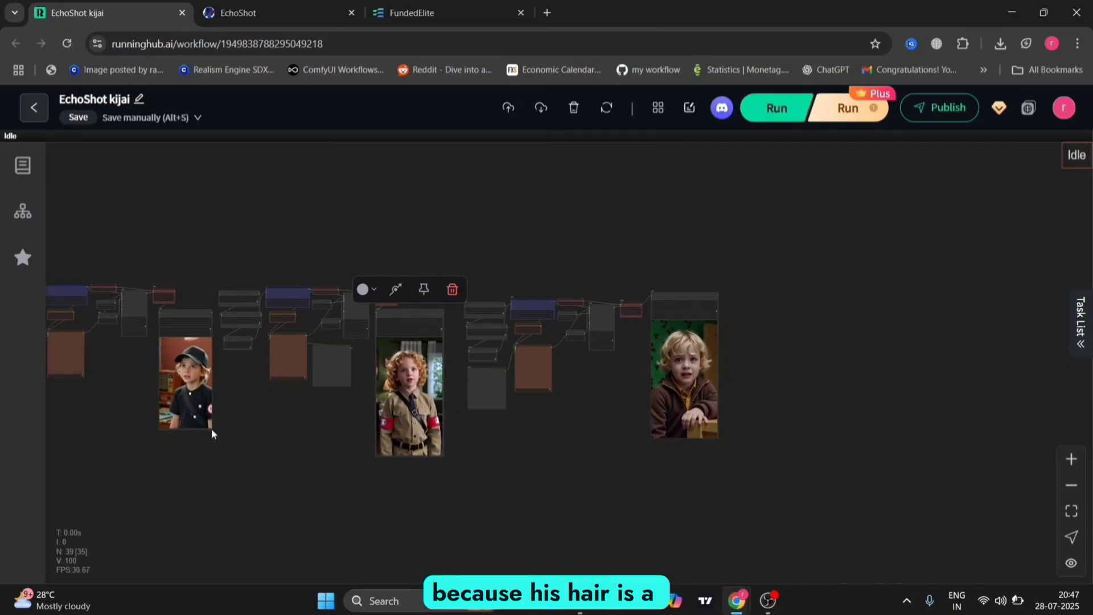
pyautogui.scroll(5, 211, 429)
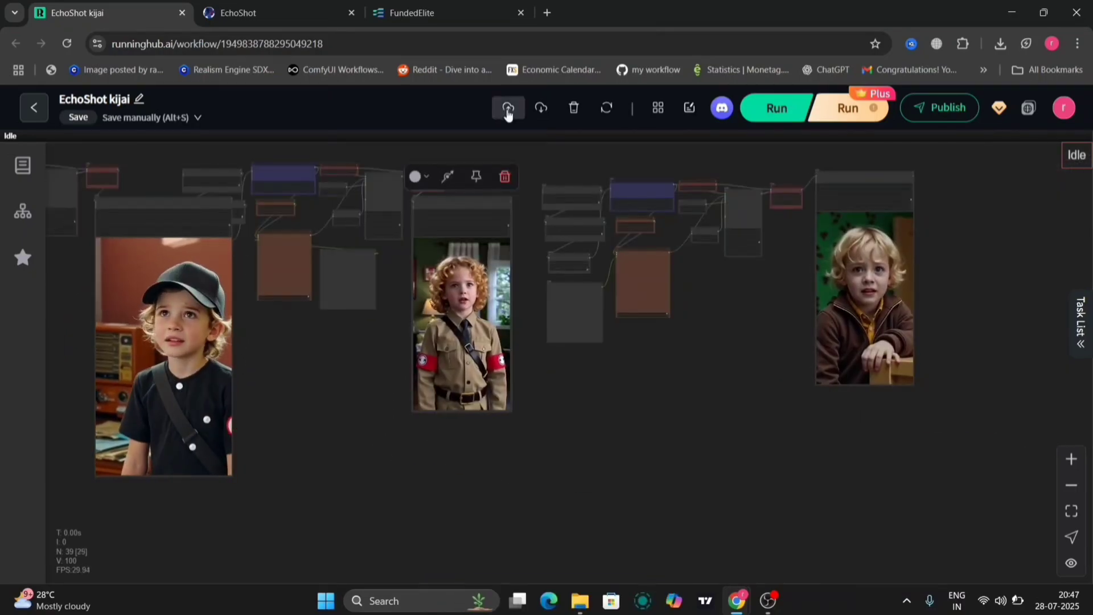
pyautogui.click(541, 108)
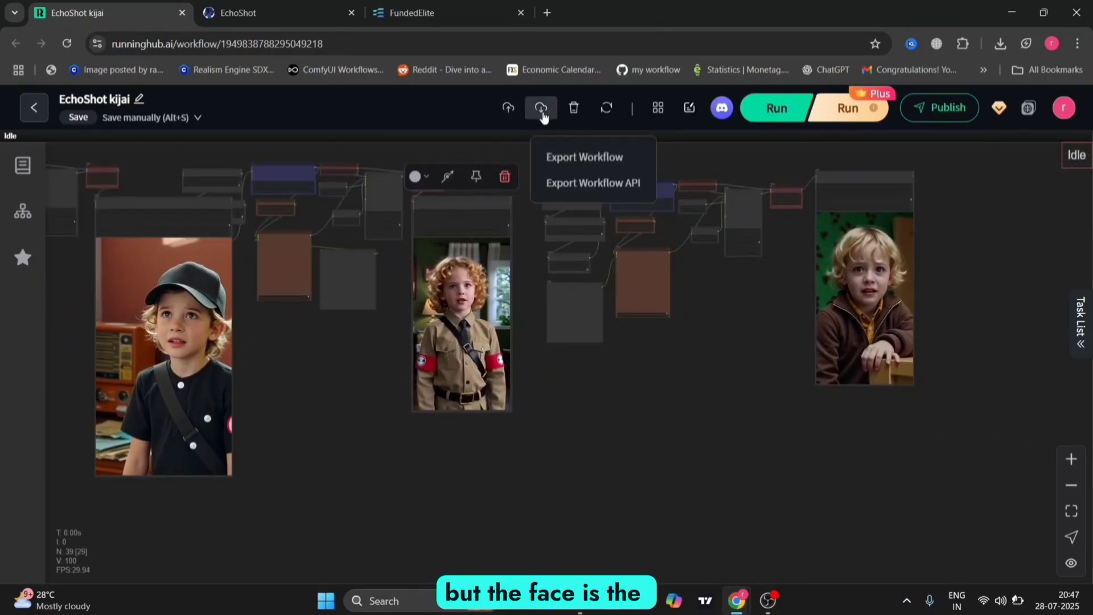
pyautogui.click(569, 164)
pyautogui.click(784, 332)
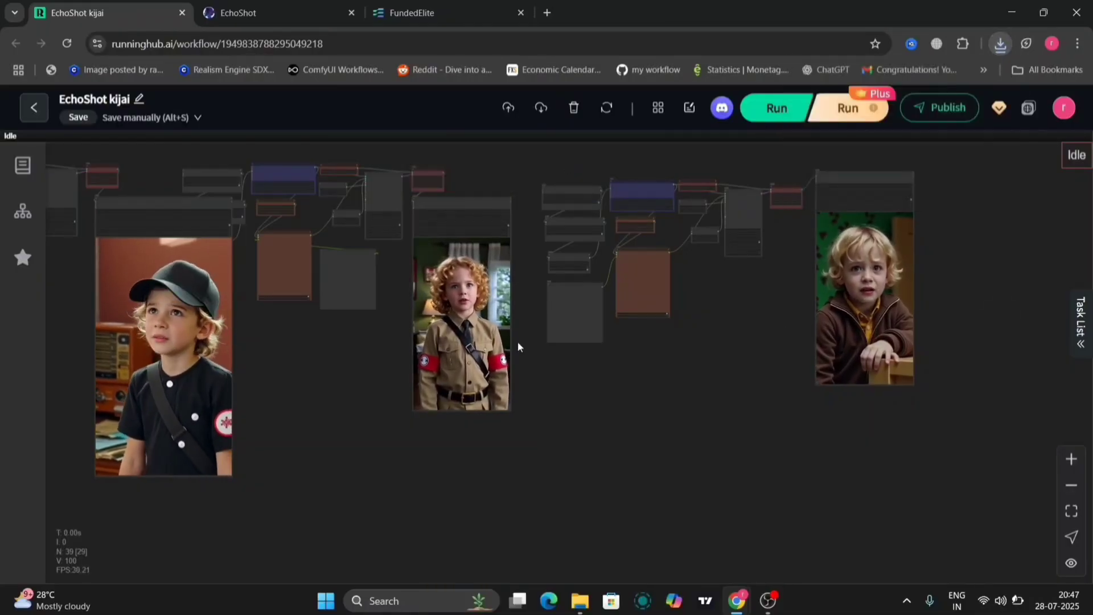
pyautogui.moveTo(364, 344); pyautogui.dragTo(688, 362)
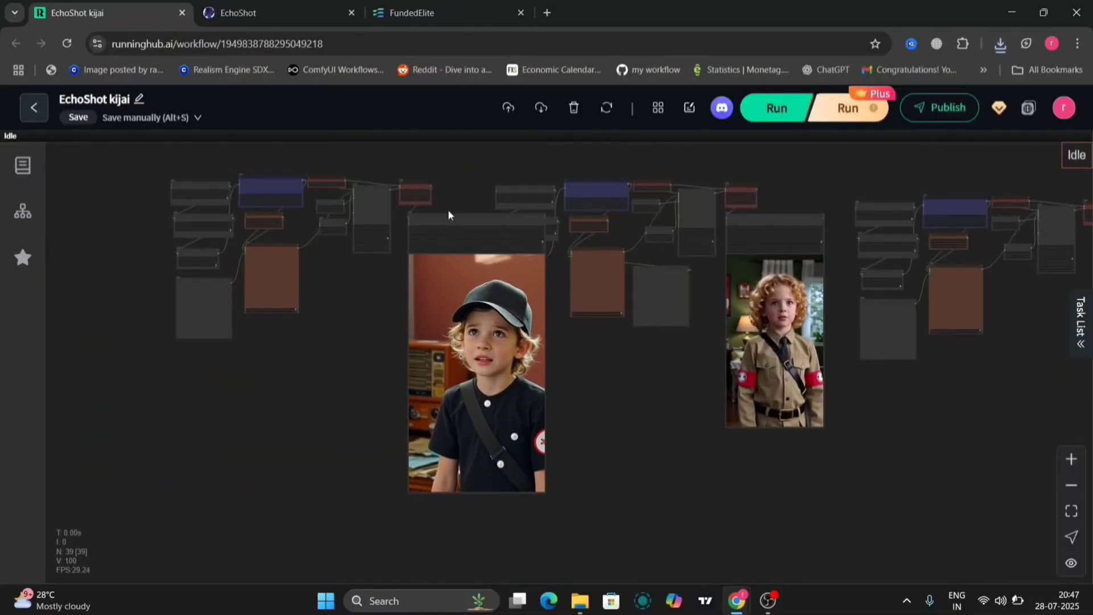
pyautogui.moveTo(449, 221); pyautogui.dragTo(378, 274)
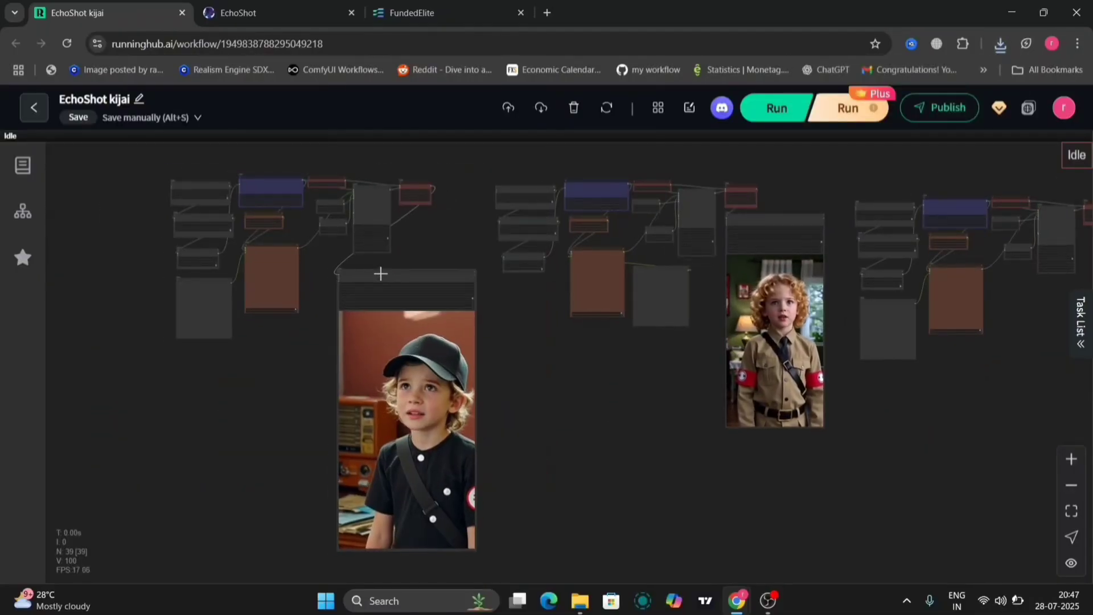
pyautogui.click(453, 216)
pyautogui.scroll(9, 453, 215)
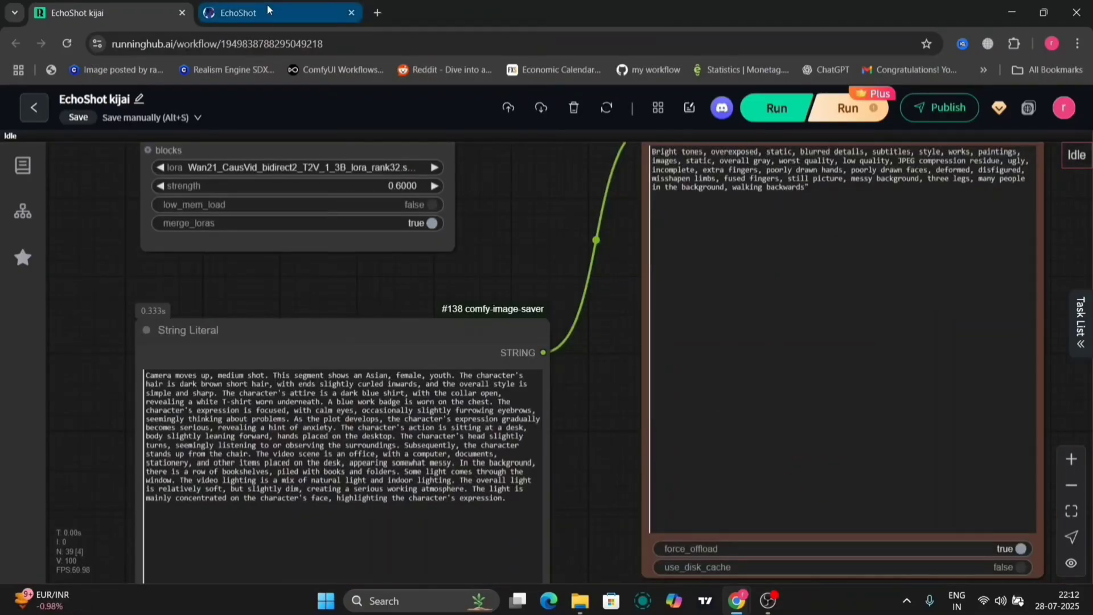
pyautogui.click(267, 9)
pyautogui.scroll(-20, 397, 361)
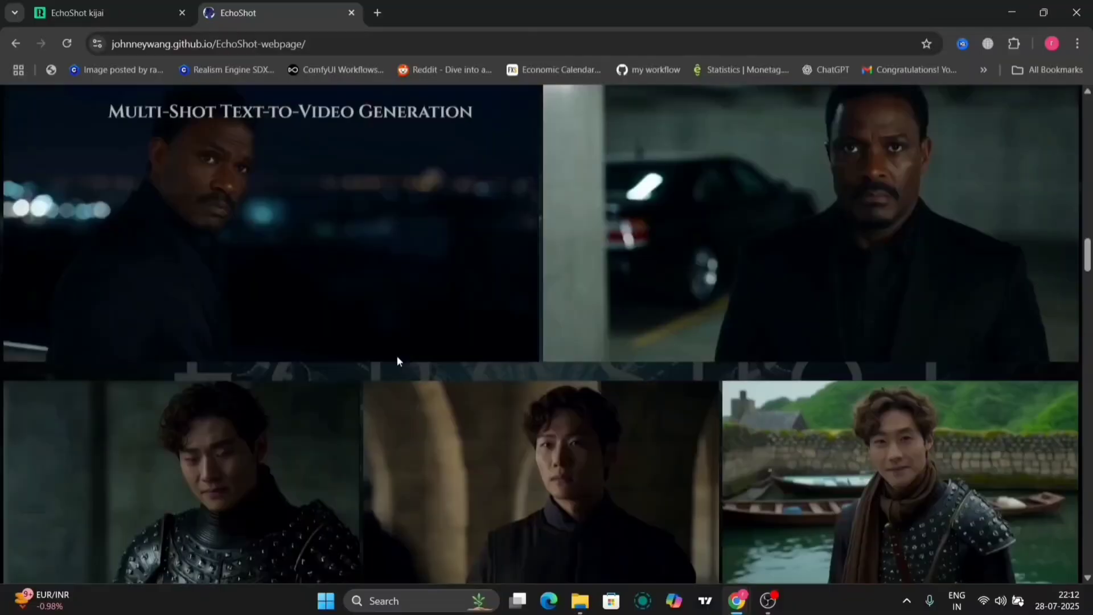
pyautogui.scroll(-9, 398, 357)
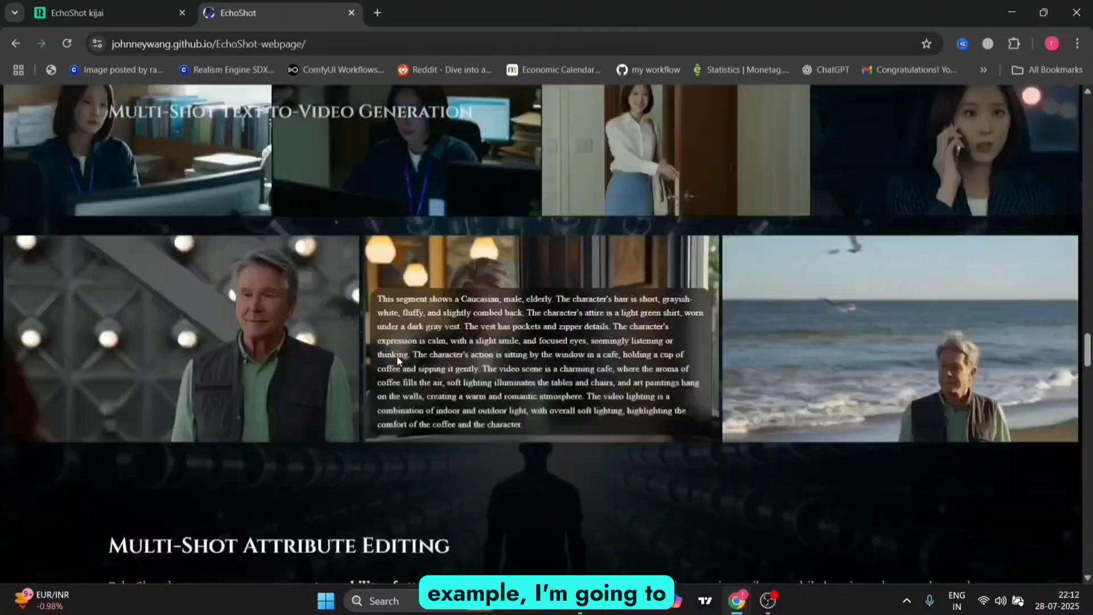
pyautogui.scroll(3, 114, 335)
pyautogui.scroll(2, 114, 335)
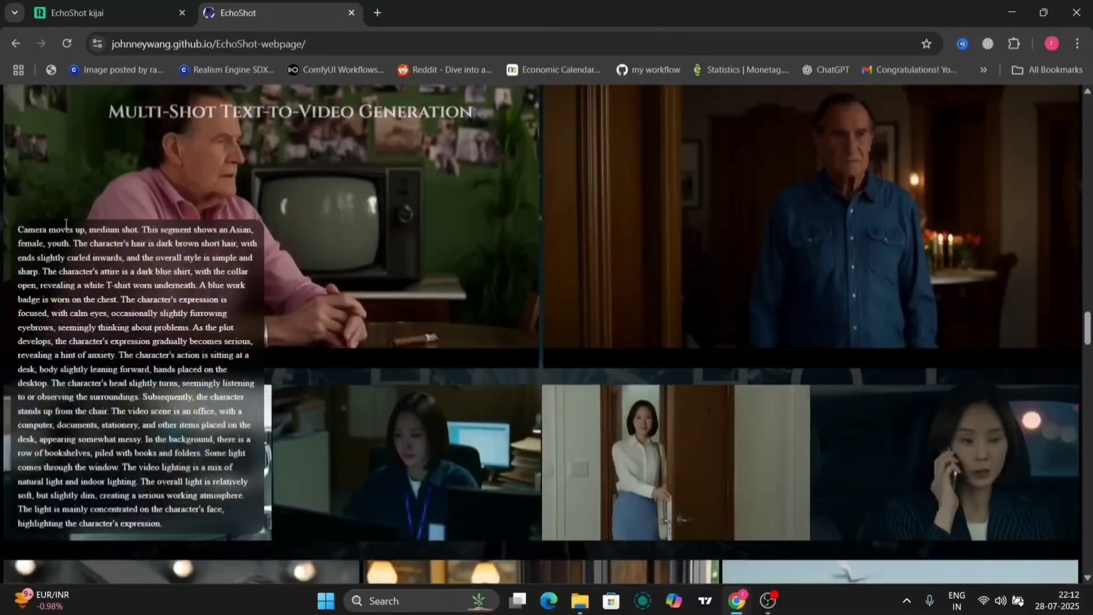
# Save the preview of the first video, showing the woman at her office desk
pyautogui.click(75, 5)
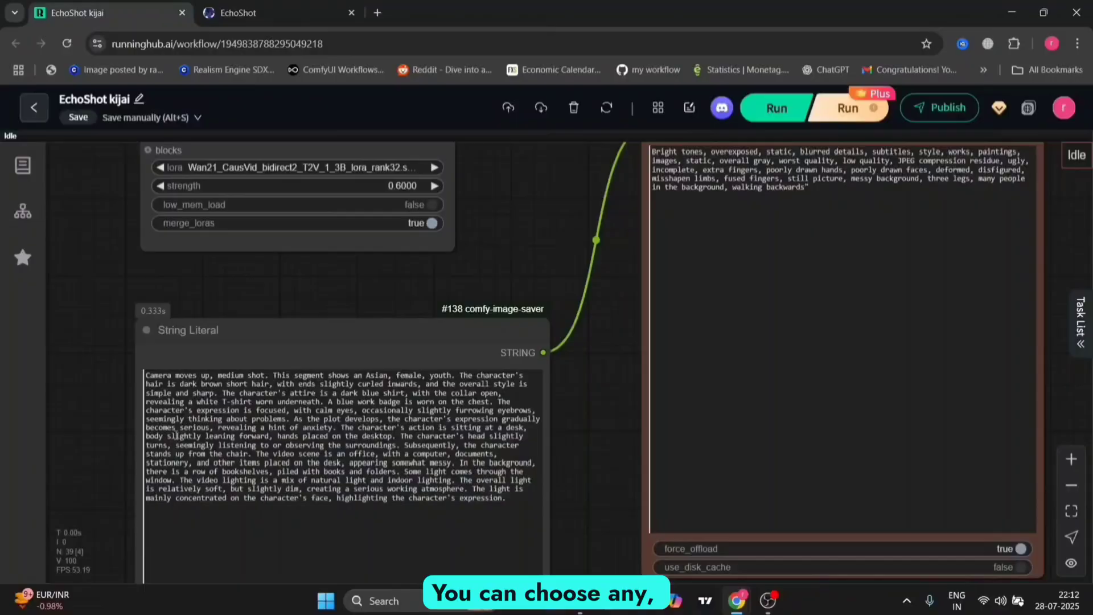
pyautogui.scroll(-6, 607, 418)
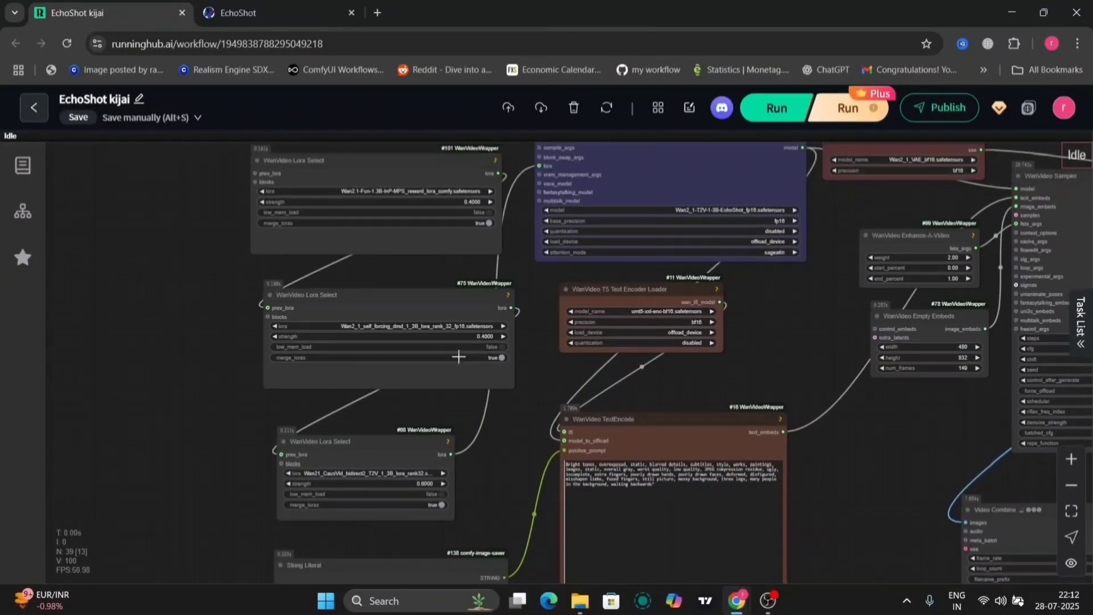
pyautogui.moveTo(845, 430); pyautogui.dragTo(350, 128)
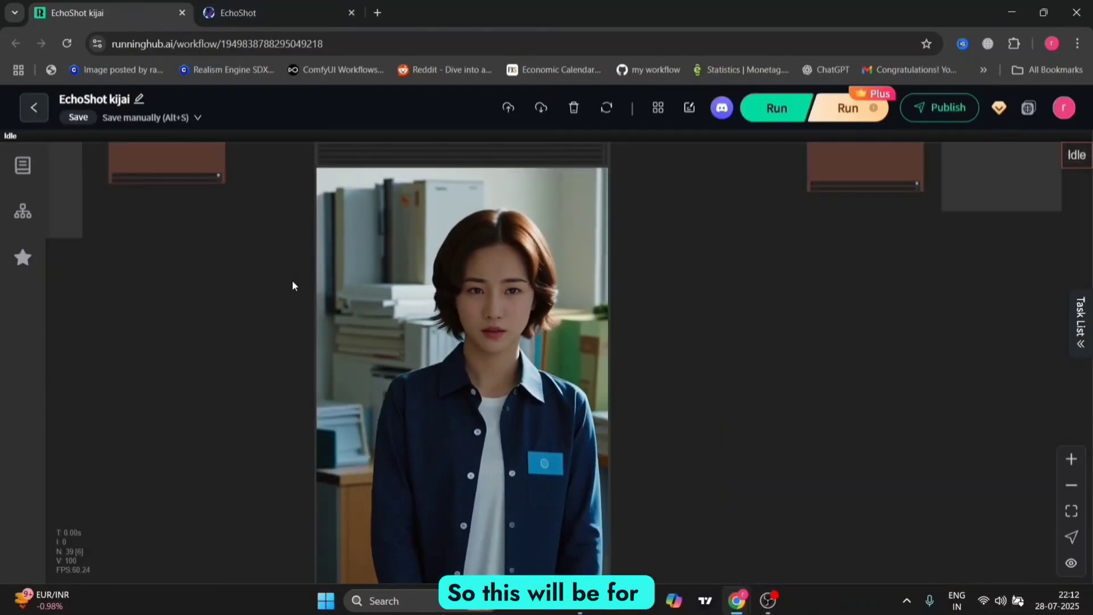
pyautogui.rightClick(517, 404)
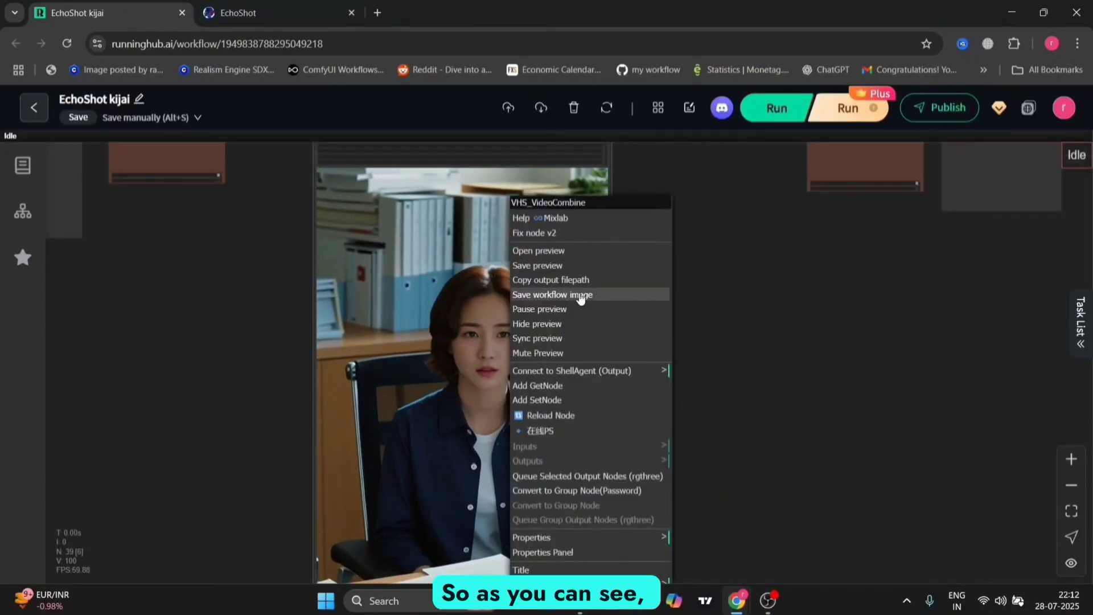
pyautogui.click(575, 266)
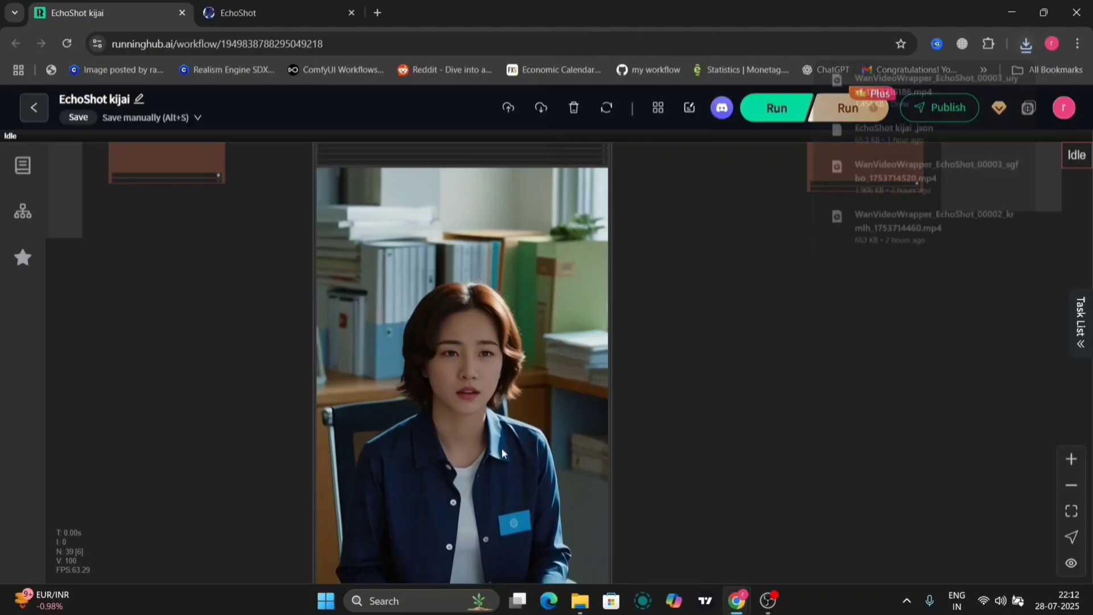
# Save the preview of the second video, showing the woman crying in the pantry
pyautogui.moveTo(952, 393); pyautogui.dragTo(640, 612)
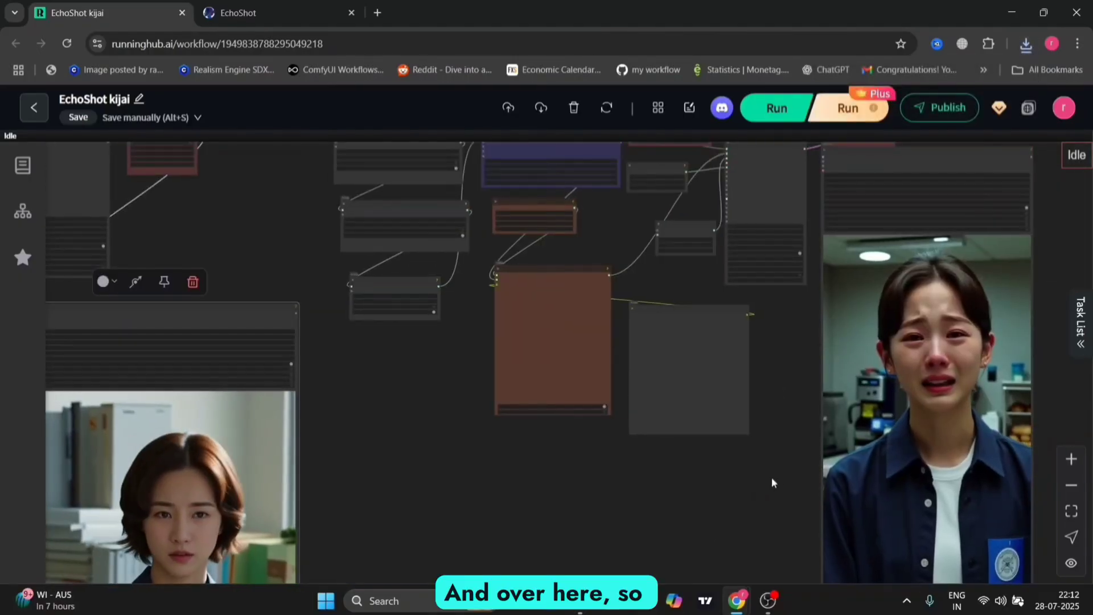
pyautogui.scroll(9, 777, 474)
pyautogui.moveTo(410, 215); pyautogui.dragTo(421, 409)
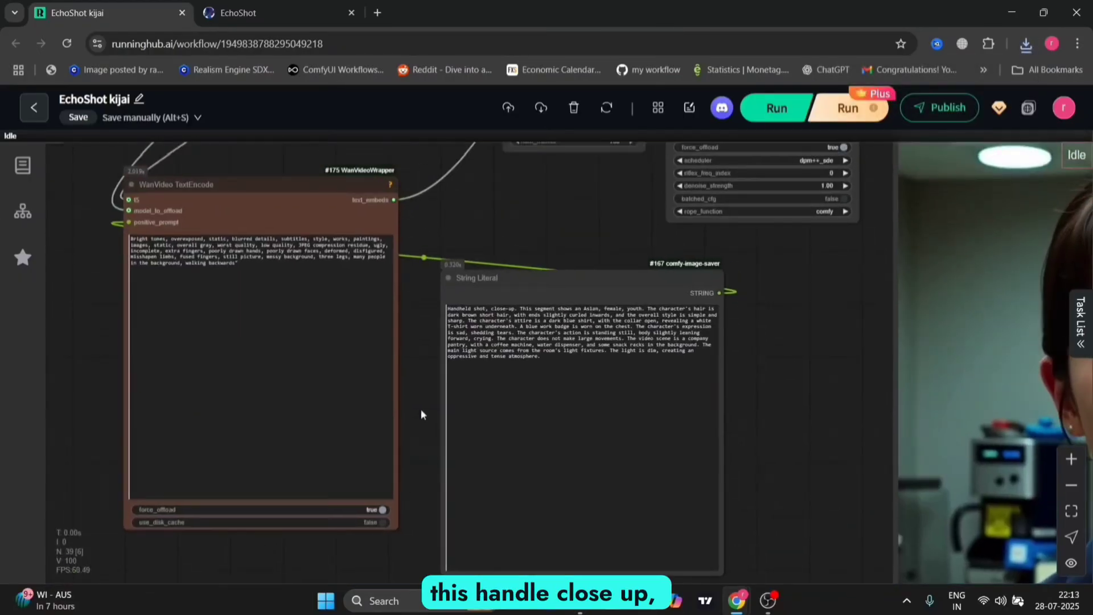
pyautogui.scroll(6, 422, 409)
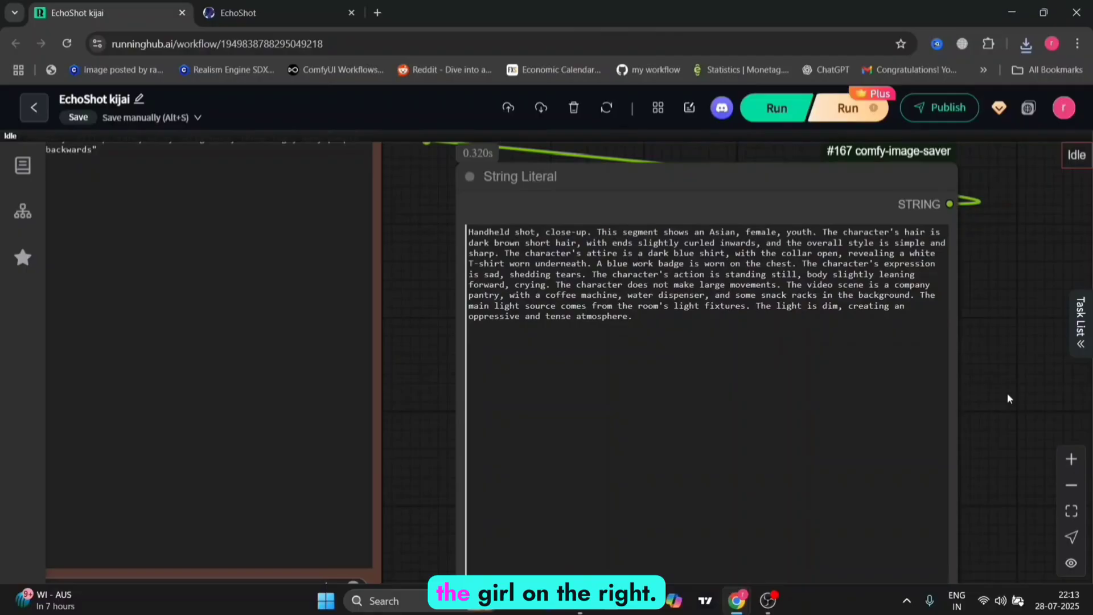
pyautogui.scroll(-5, 1007, 393)
pyautogui.moveTo(1008, 395); pyautogui.dragTo(554, 305)
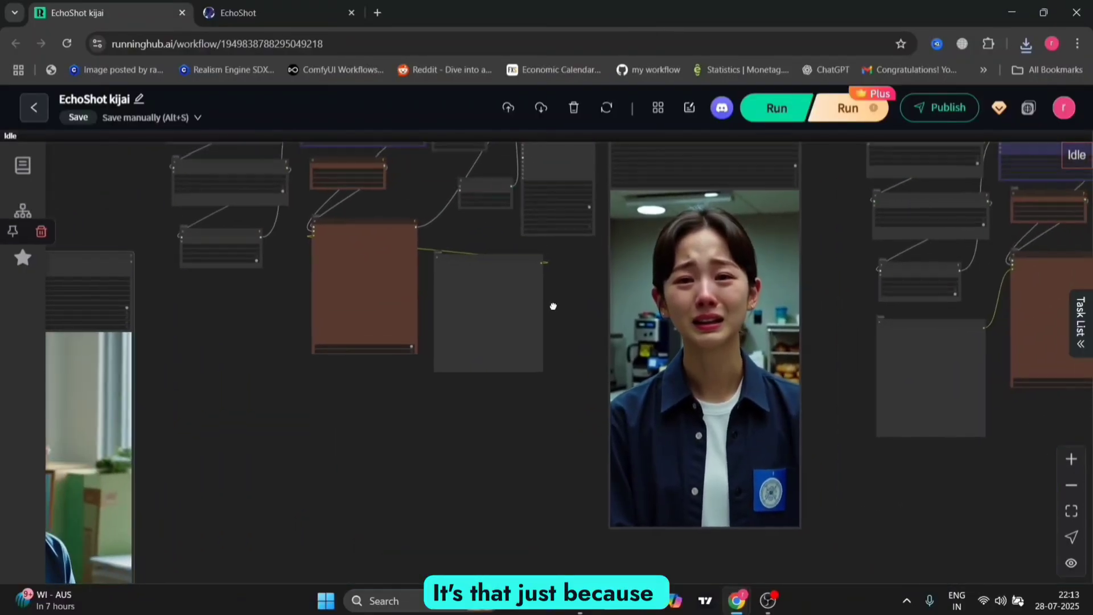
pyautogui.rightClick(661, 344)
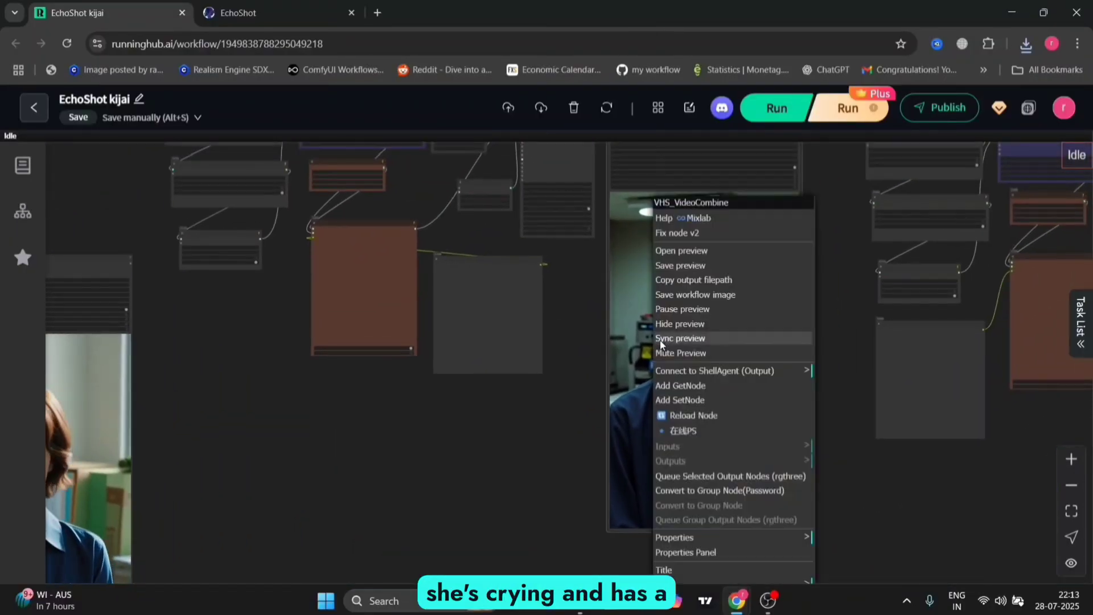
pyautogui.click(740, 271)
# Pan across the workflow toward the third video and its prompt nodes
pyautogui.moveTo(534, 516); pyautogui.dragTo(715, 462)
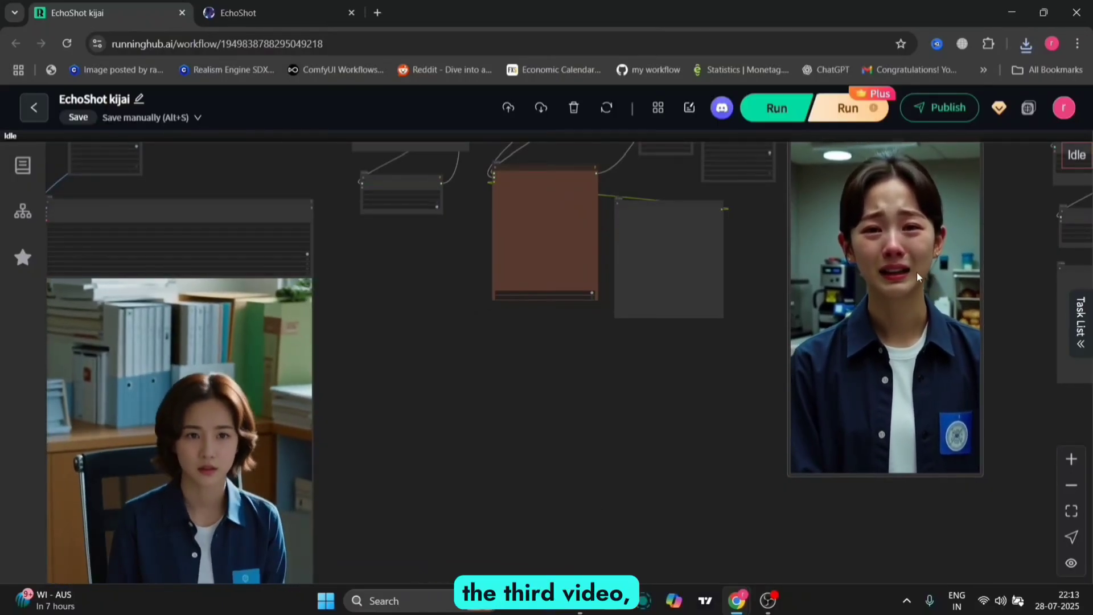
pyautogui.moveTo(709, 456); pyautogui.dragTo(199, 581)
pyautogui.moveTo(853, 454); pyautogui.dragTo(675, 375)
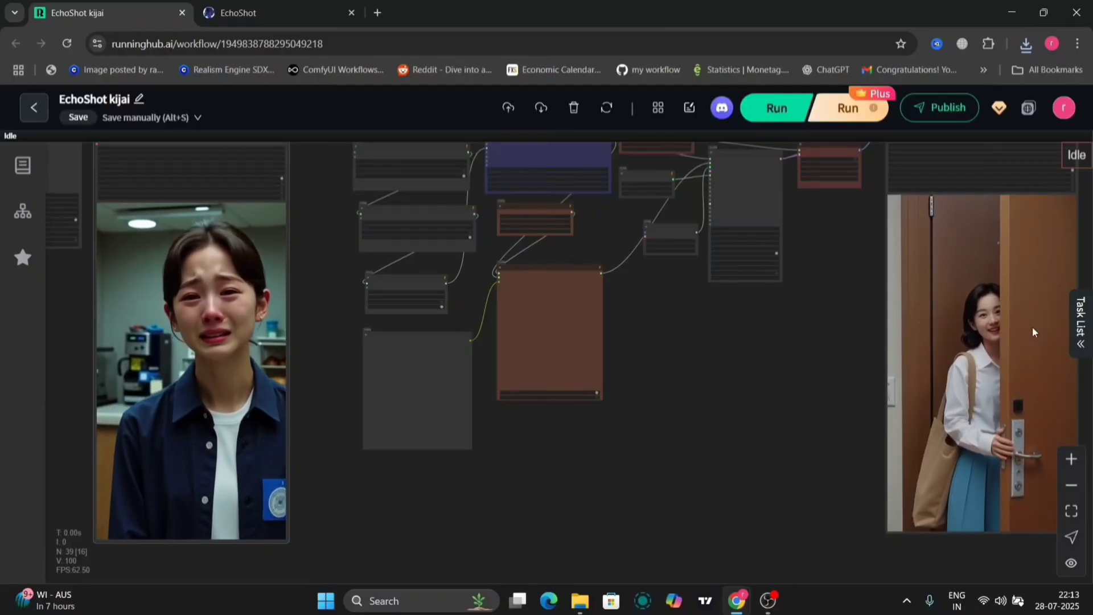
pyautogui.moveTo(774, 344); pyautogui.dragTo(475, 408)
pyautogui.scroll(2, 450, 387)
# Read the negative prompt and the third scene's door-opening prompt
pyautogui.scroll(3, 450, 387)
pyautogui.hscroll(-6, 295, 448)
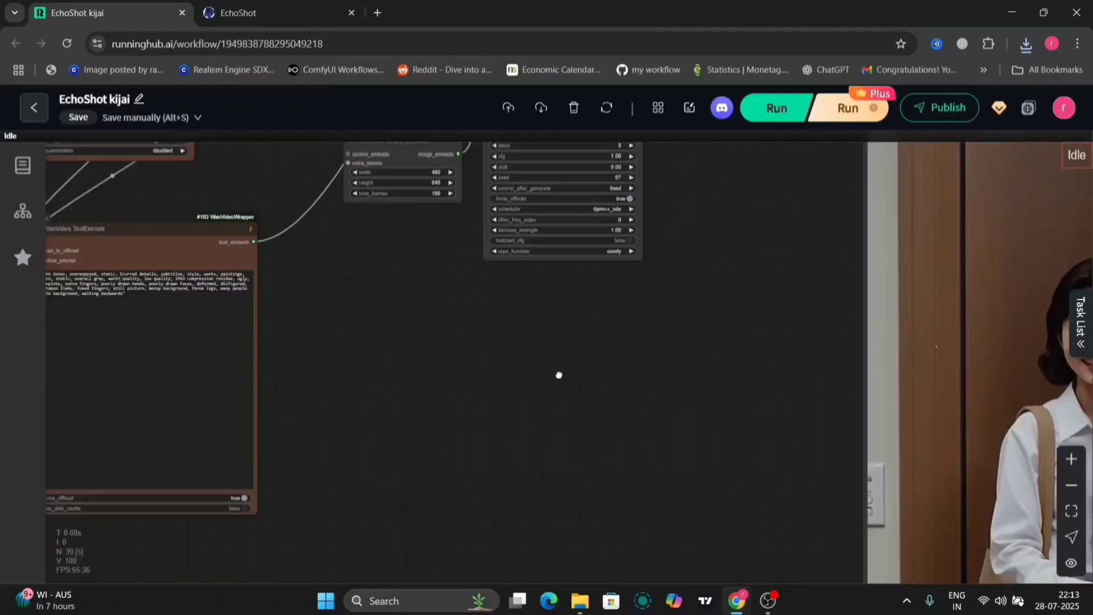
pyautogui.scroll(3, 473, 280)
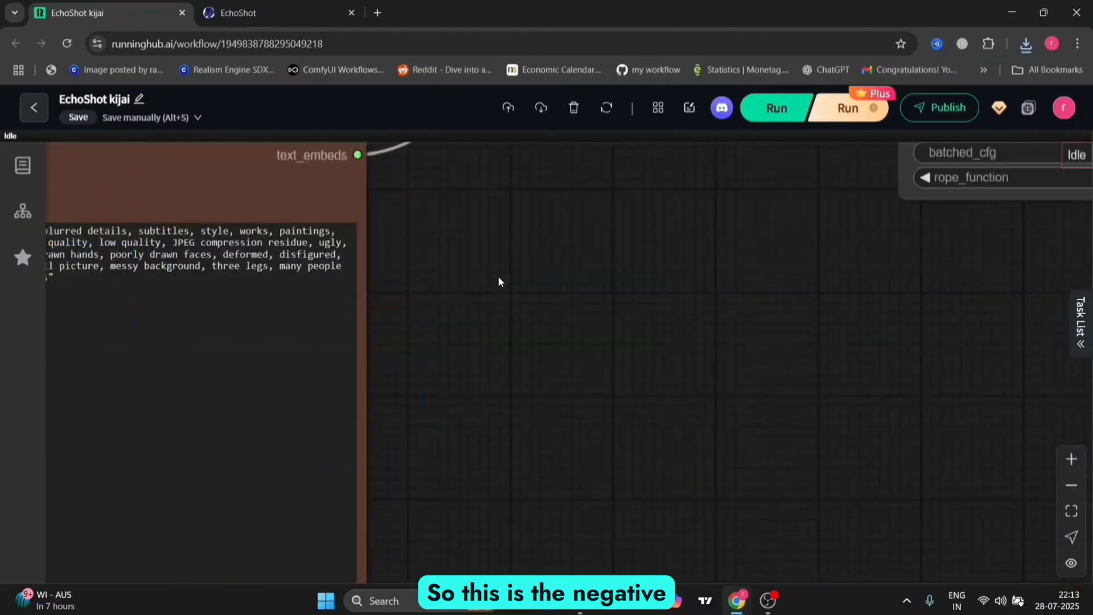
pyautogui.moveTo(498, 277); pyautogui.dragTo(901, 310)
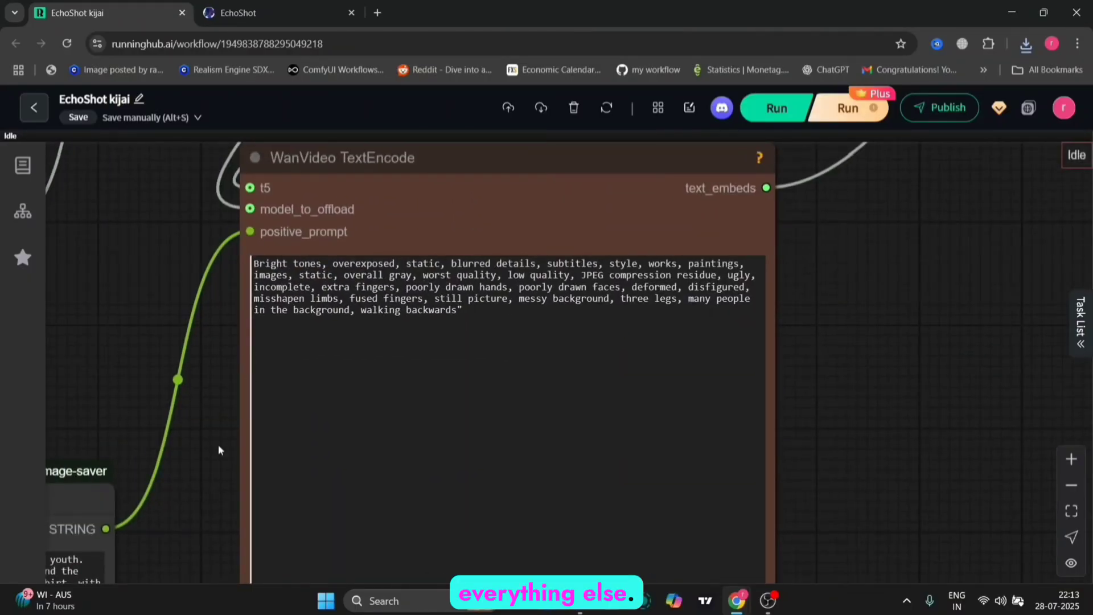
pyautogui.moveTo(219, 450); pyautogui.dragTo(728, 143)
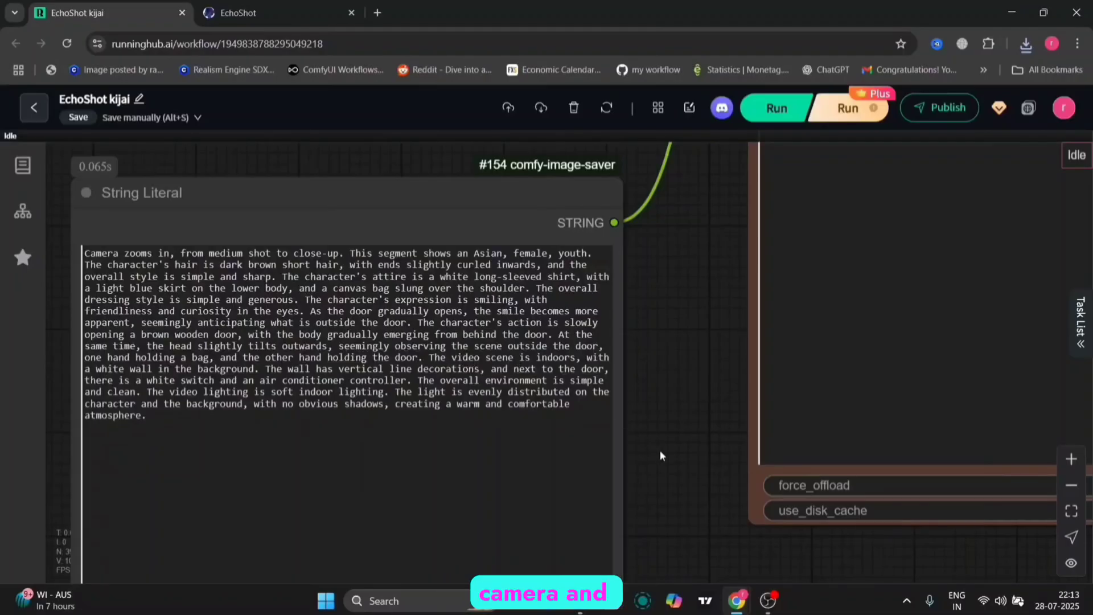
# Save the preview of the third video, the woman smiling as she opens a wooden door
pyautogui.scroll(-15, 661, 450)
pyautogui.moveTo(660, 450); pyautogui.dragTo(147, 420)
pyautogui.rightClick(766, 404)
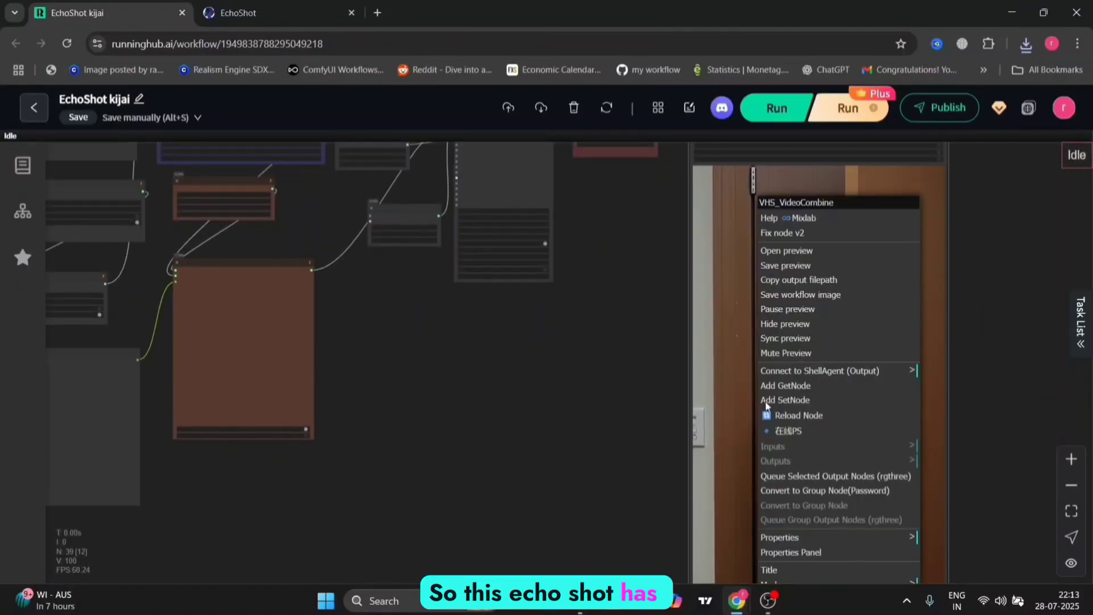
pyautogui.click(803, 267)
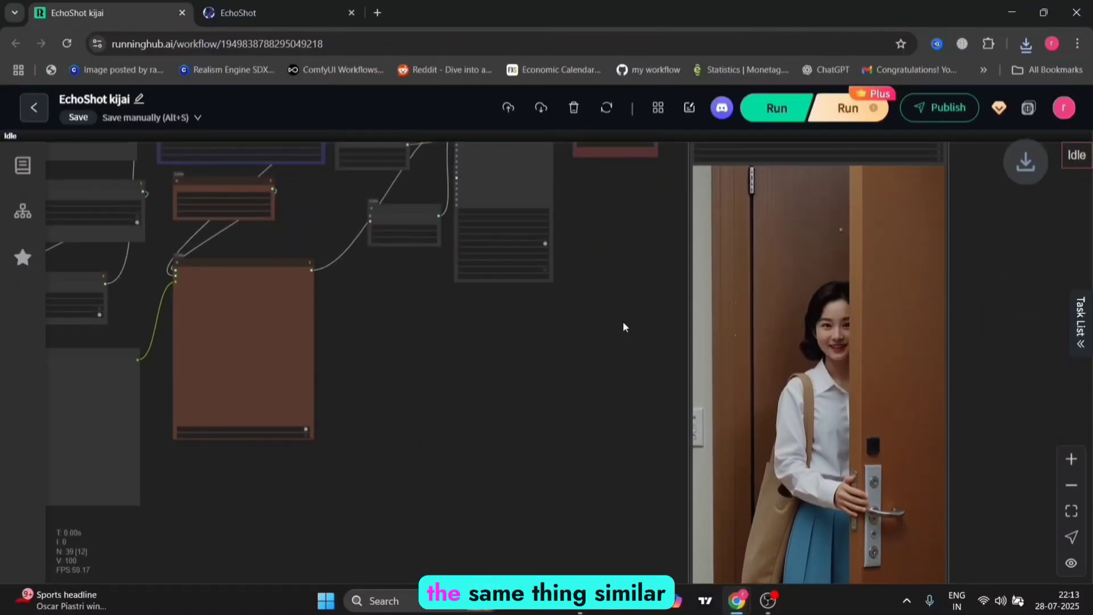
pyautogui.moveTo(588, 335); pyautogui.dragTo(500, 493)
pyautogui.scroll(5, 528, 523)
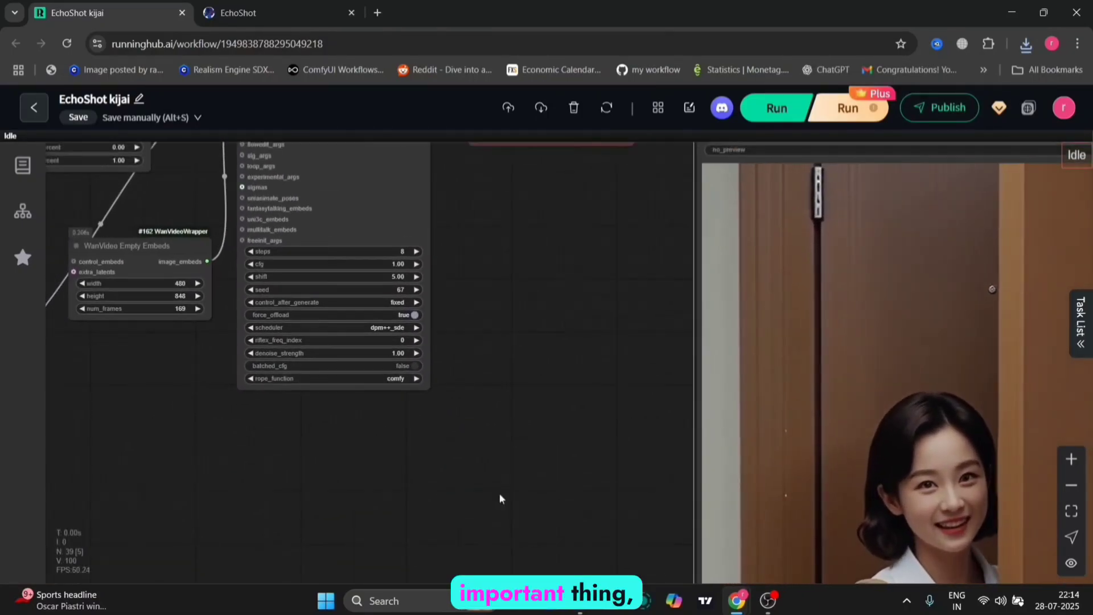
pyautogui.scroll(4, 479, 339)
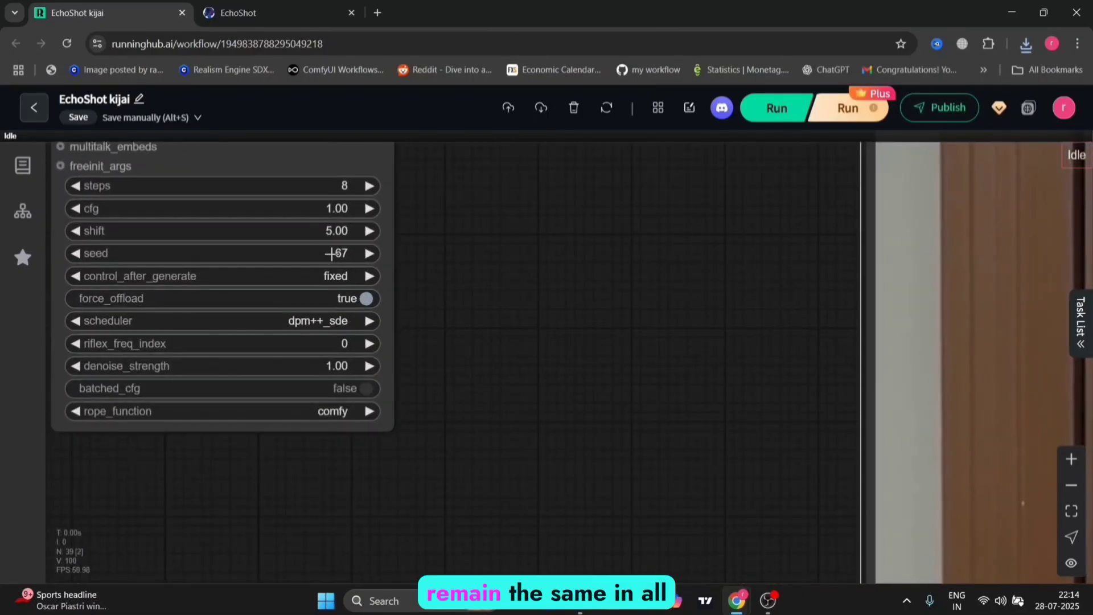
pyautogui.scroll(-5, 539, 360)
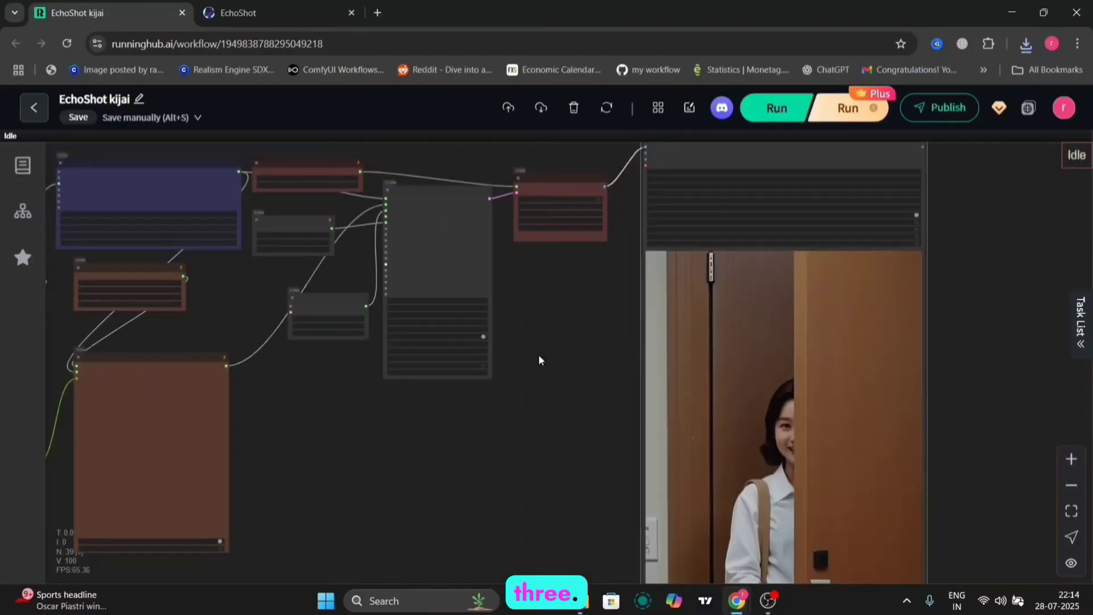
pyautogui.scroll(3, 430, 373)
pyautogui.moveTo(308, 338); pyautogui.dragTo(869, 325)
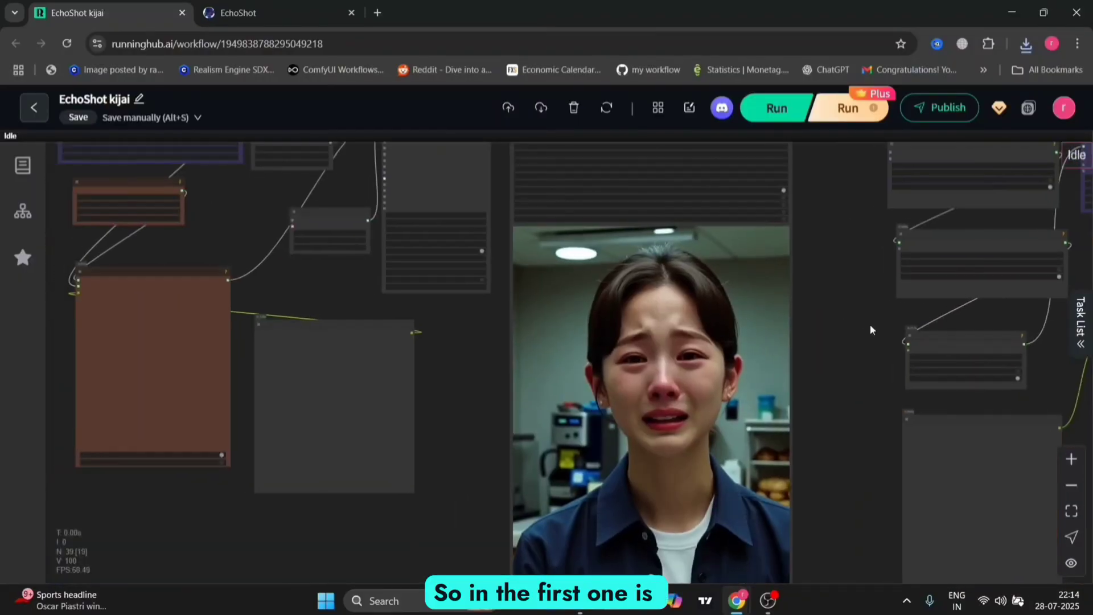
pyautogui.scroll(5, 491, 315)
pyautogui.moveTo(503, 234); pyautogui.dragTo(503, 340)
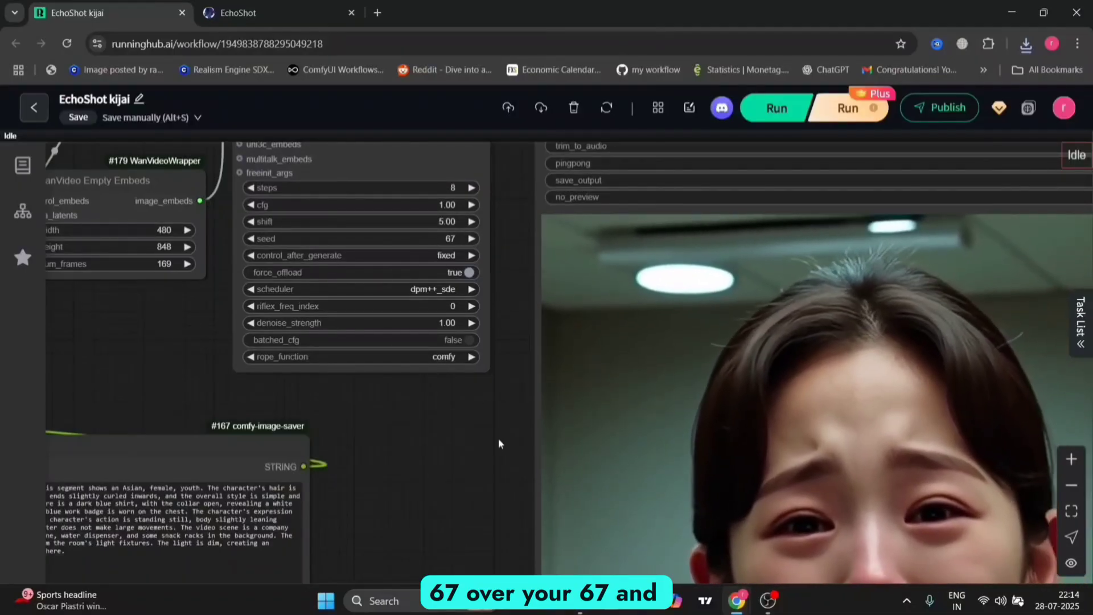
pyautogui.scroll(-5, 498, 438)
pyautogui.scroll(5, 115, 395)
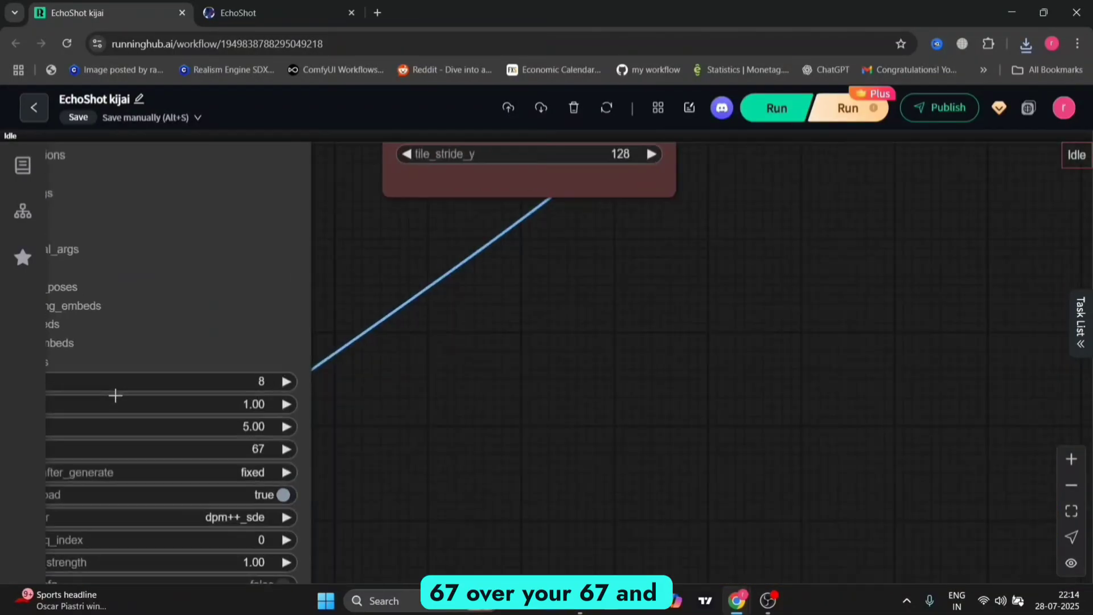